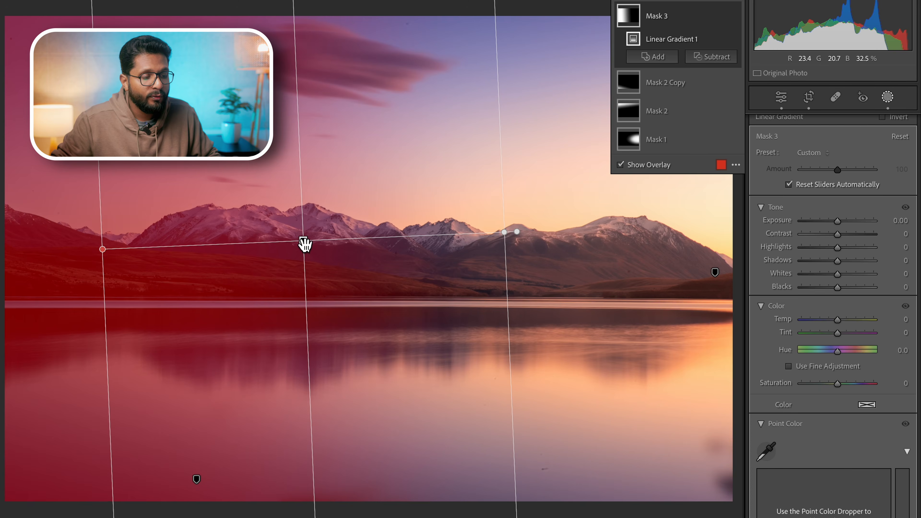
Step: Shift Mask 3's linear gradient toward the right side of the lake photo, widen its transition slightly and rotate it
drag(303, 243, 402, 277)
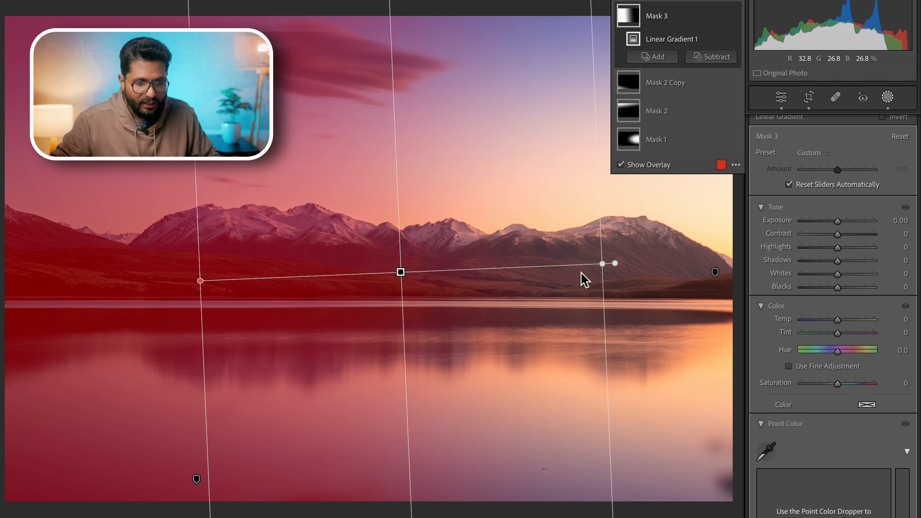
drag(612, 275, 619, 274)
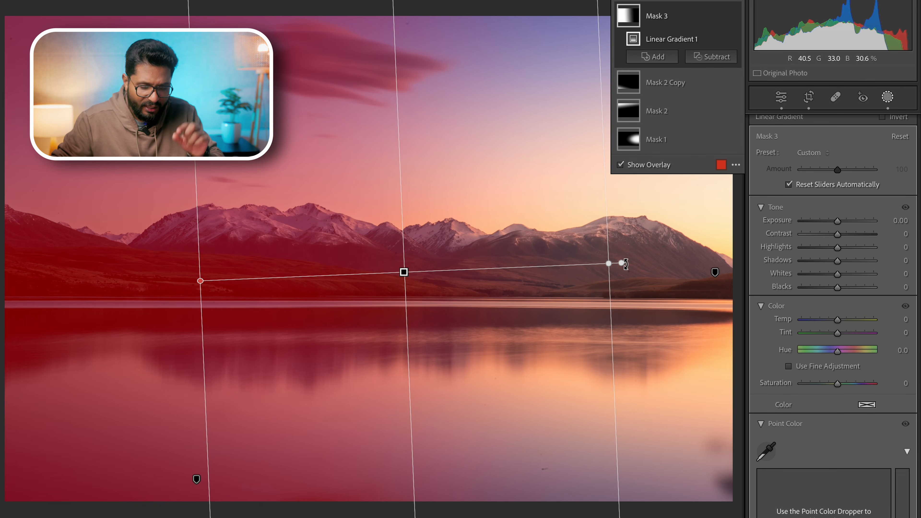
drag(622, 263, 566, 155)
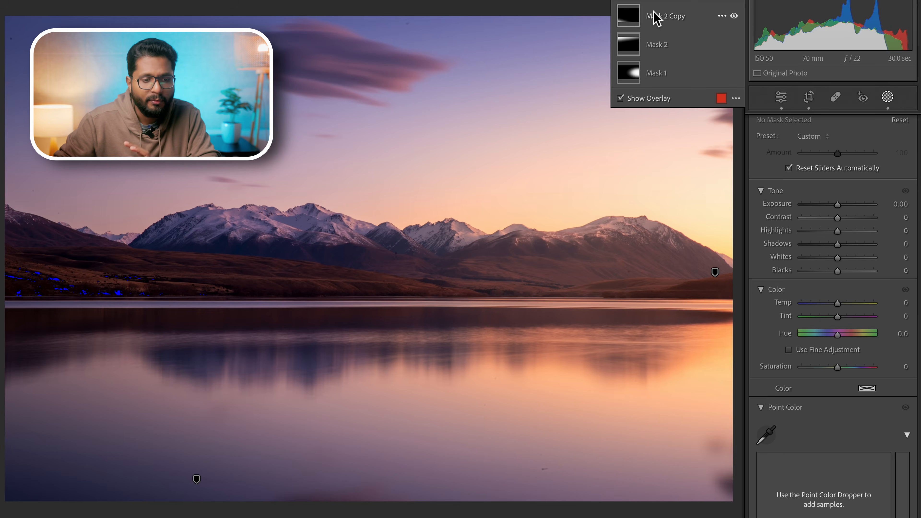
Step: Compare the lake photo with Mask 1's glow hidden and shown
mouse_move(634, 78)
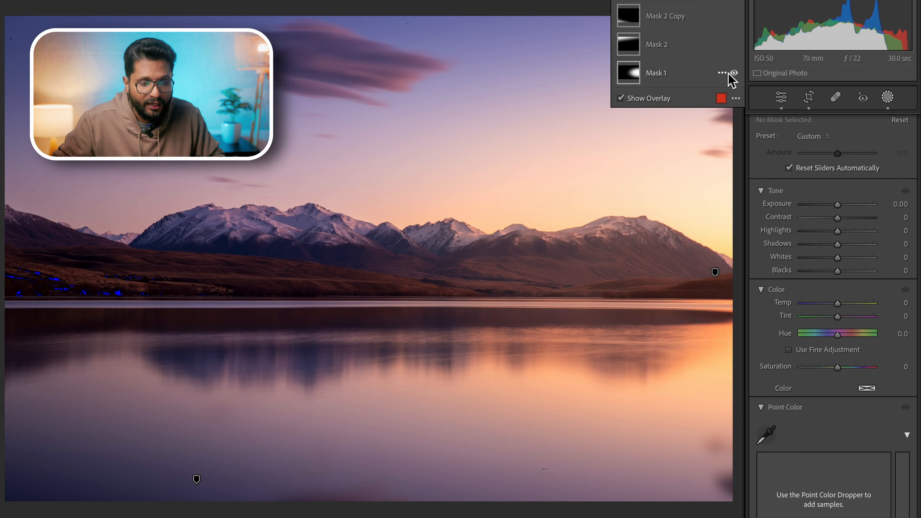
click(734, 72)
click(734, 73)
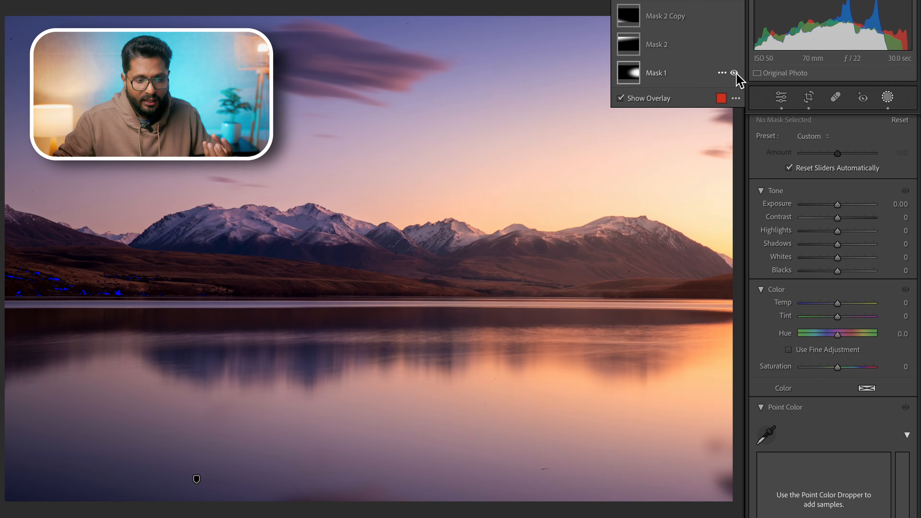
click(734, 73)
click(734, 73)
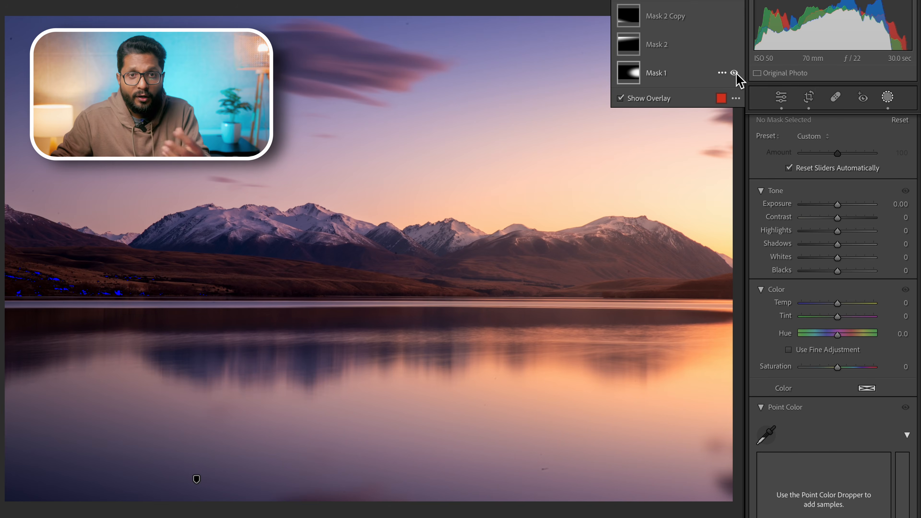
click(734, 73)
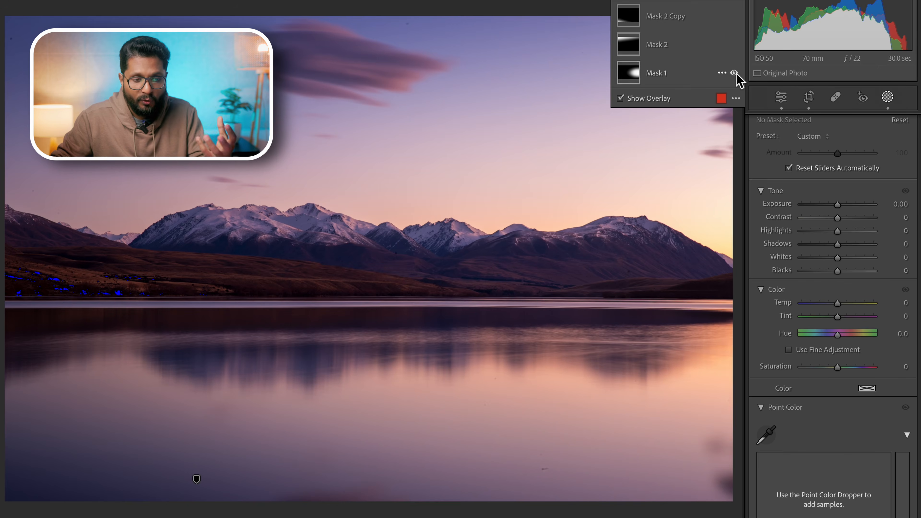
click(734, 73)
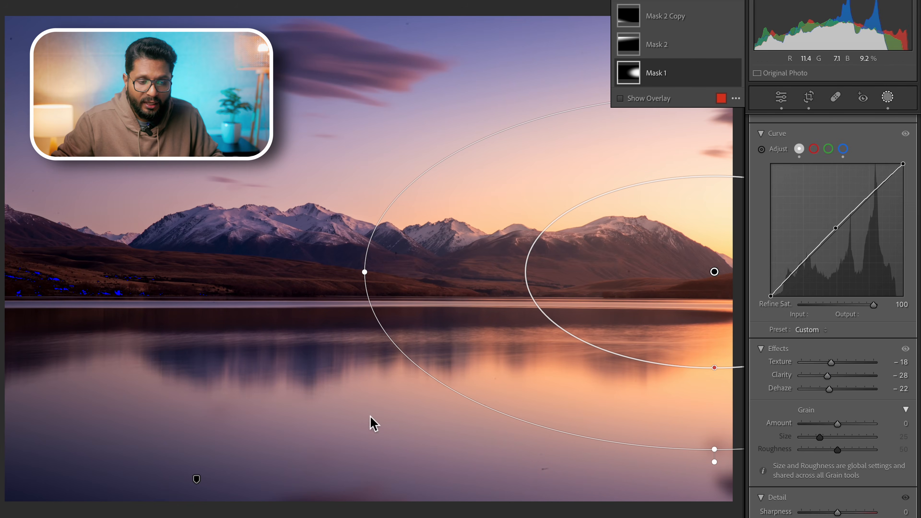
Step: Examine Mask 1's color, curve and effects settings on the lake photo, and select Mask 2
scroll(868, 212, up, 4)
scroll(869, 213, up, 8)
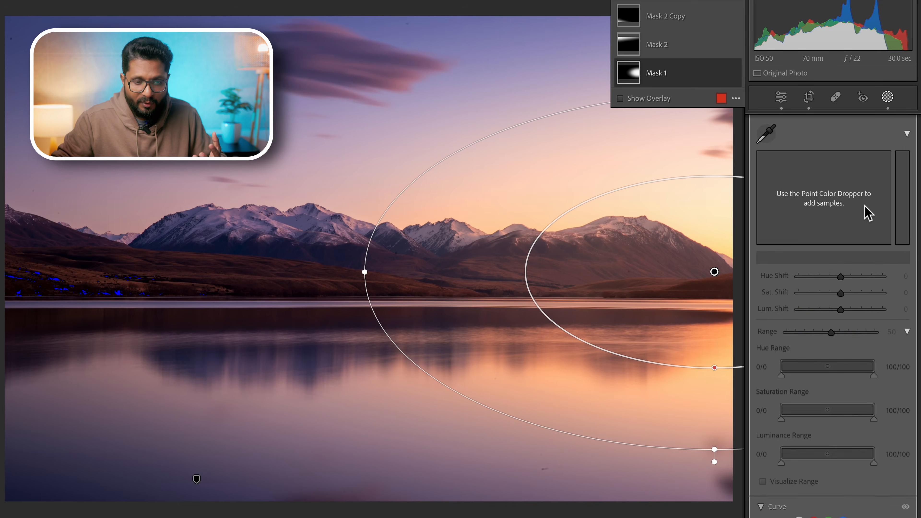
scroll(839, 229, down, 5)
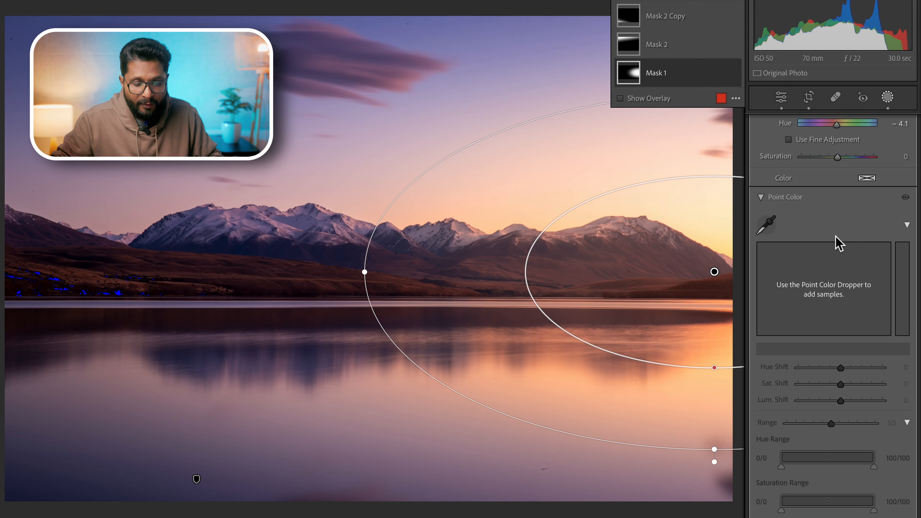
scroll(839, 242, down, 10)
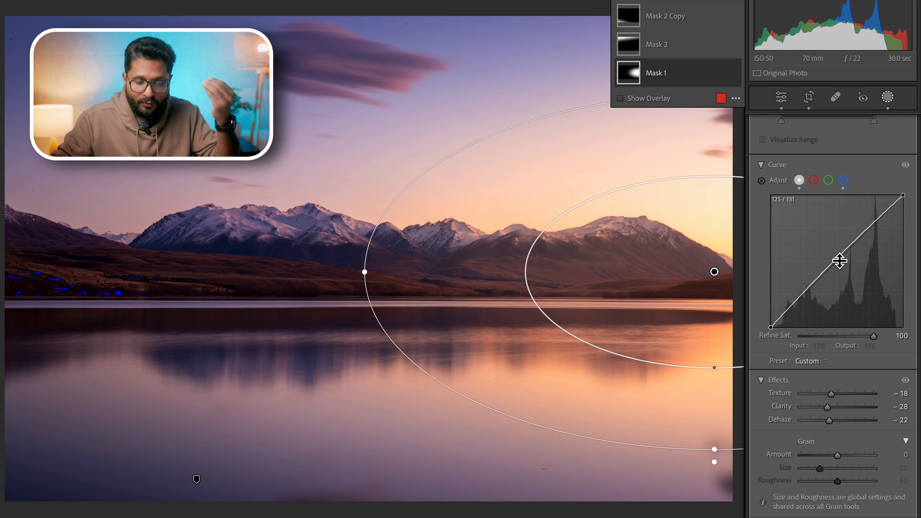
scroll(818, 376, down, 1)
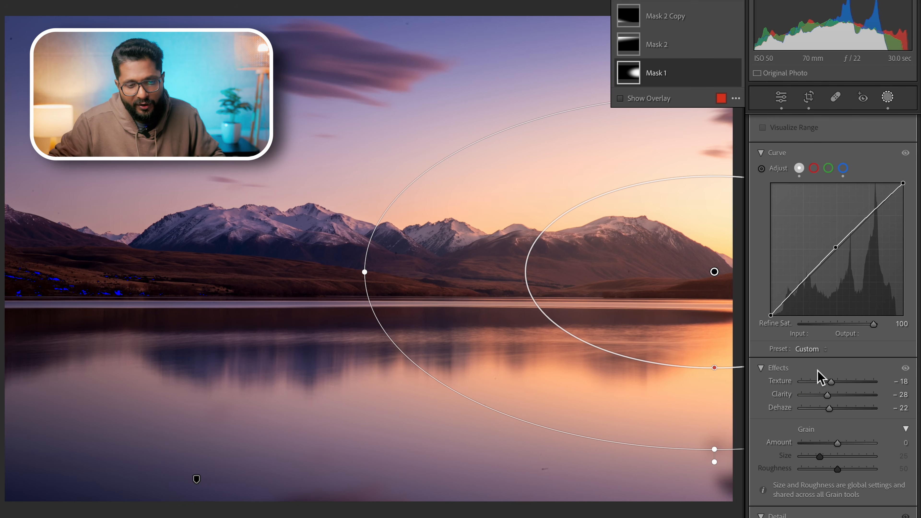
scroll(818, 377, up, 10)
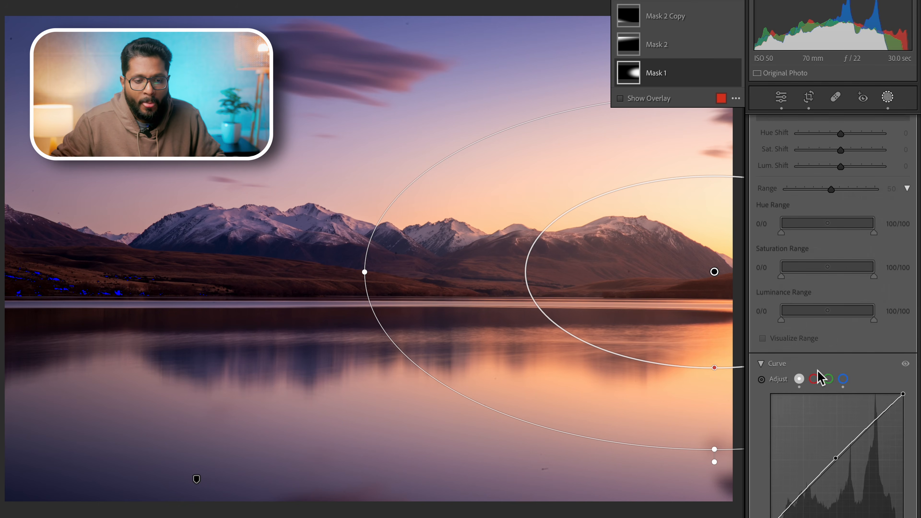
click(665, 43)
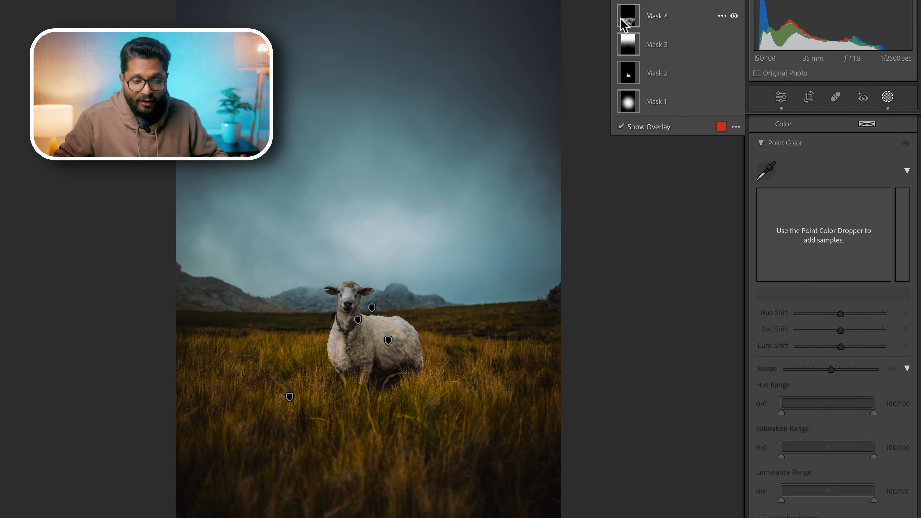
Step: Compare the sheep photo with Mask 1 hidden and shown
mouse_move(631, 105)
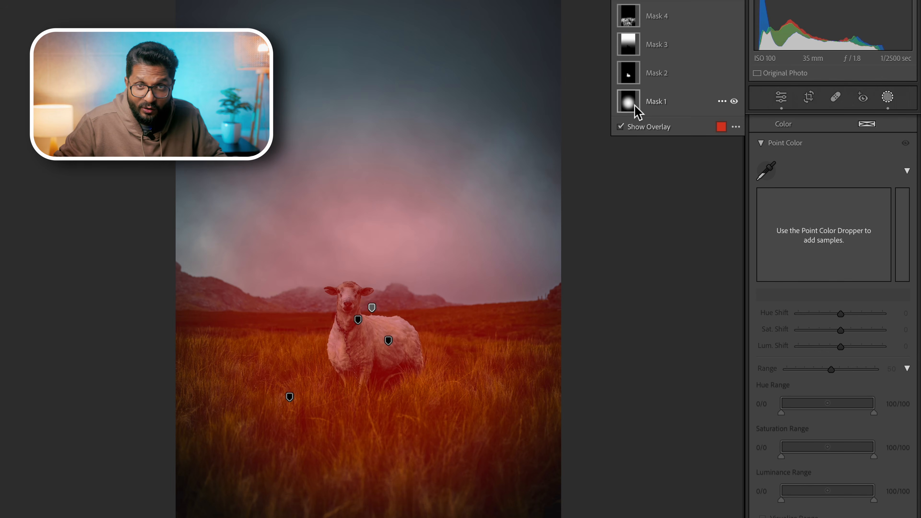
click(736, 102)
click(736, 102)
click(736, 102)
click(736, 102)
click(736, 102)
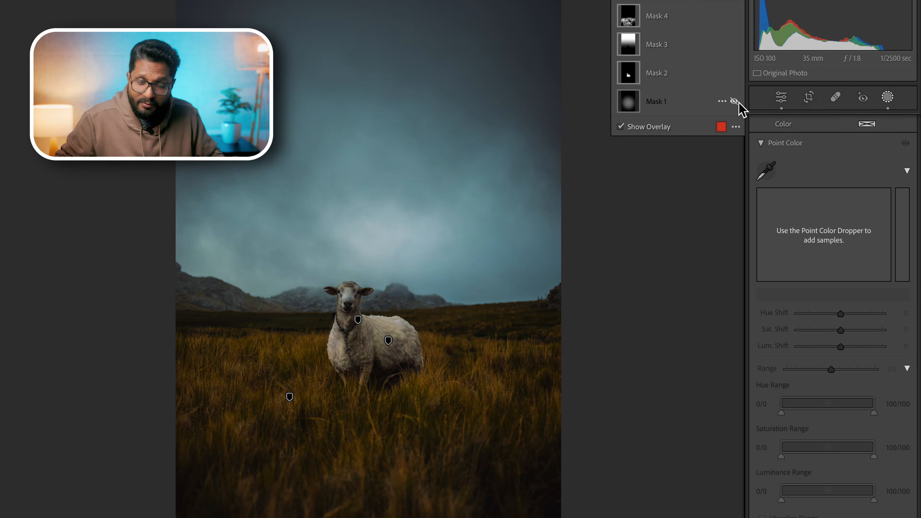
click(736, 102)
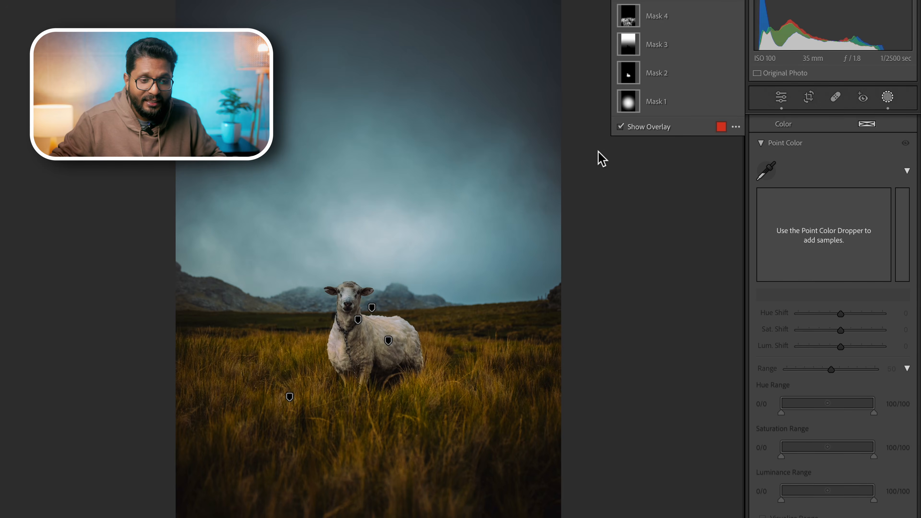
Step: Inspect the sheep photo's Mask 1 radial area and the gradient and subject components that make up Mask 3
click(629, 105)
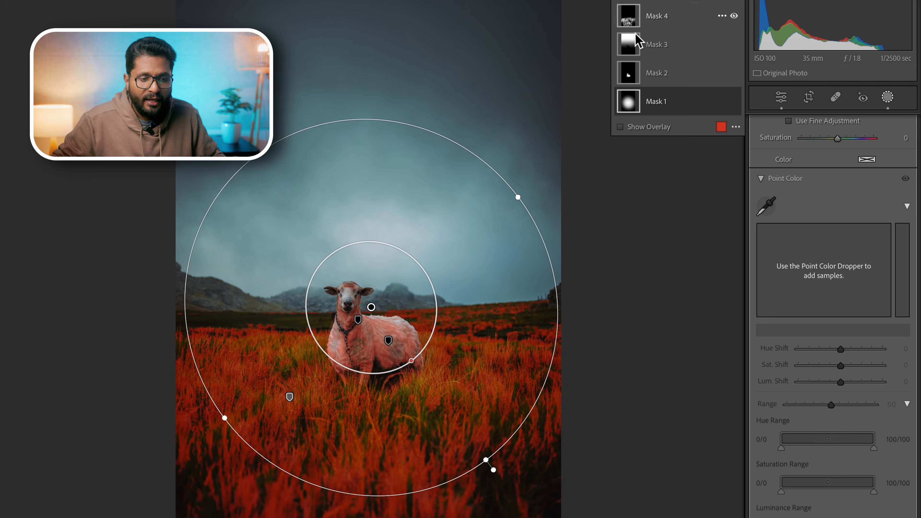
click(631, 45)
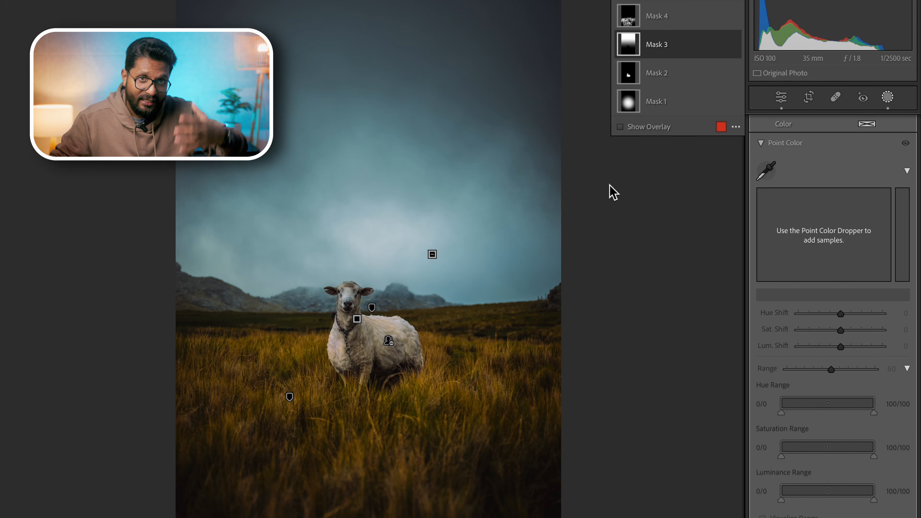
click(357, 318)
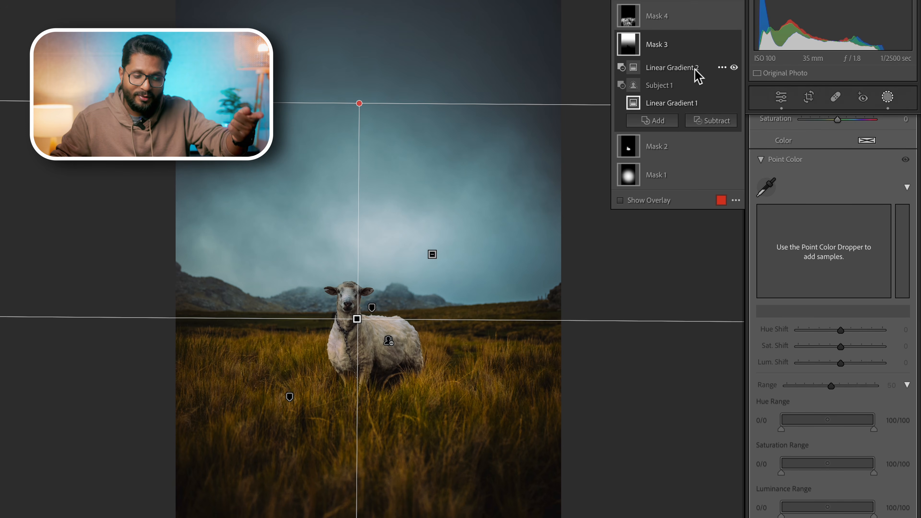
click(689, 44)
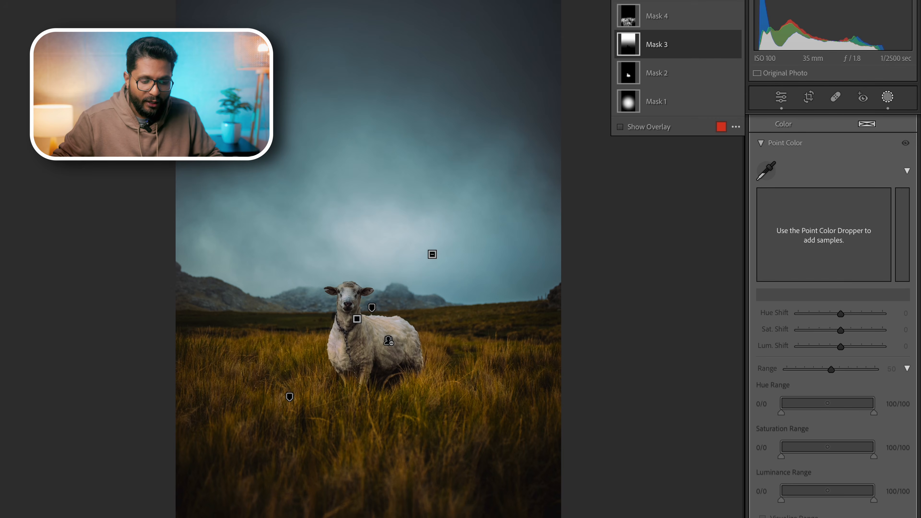
Step: Switch to the autumn road photo and compare it with Mask 1 hidden and shown
mouse_move(613, 517)
click(795, 513)
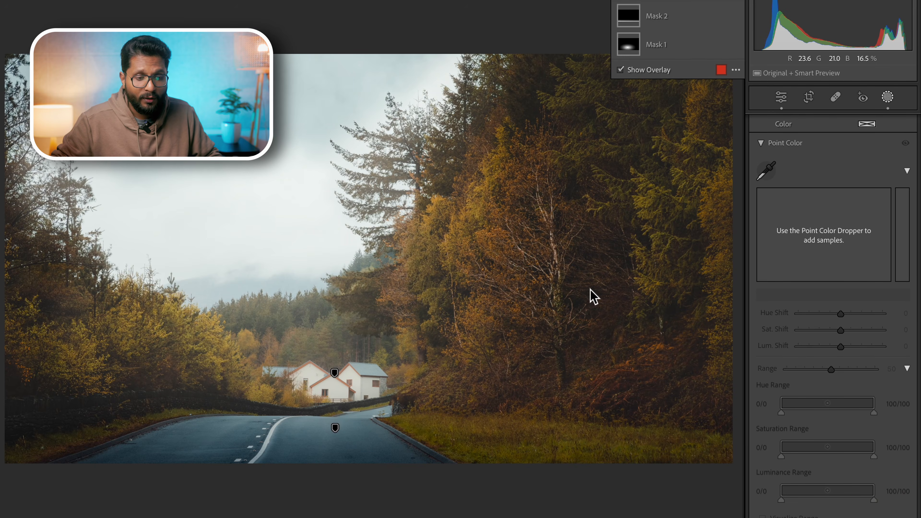
mouse_move(722, 51)
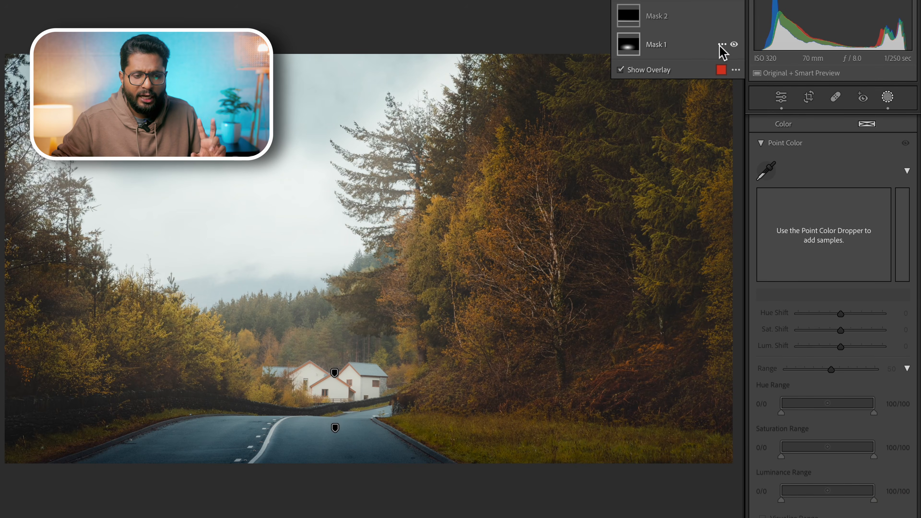
click(735, 43)
click(735, 43)
click(735, 43)
click(735, 43)
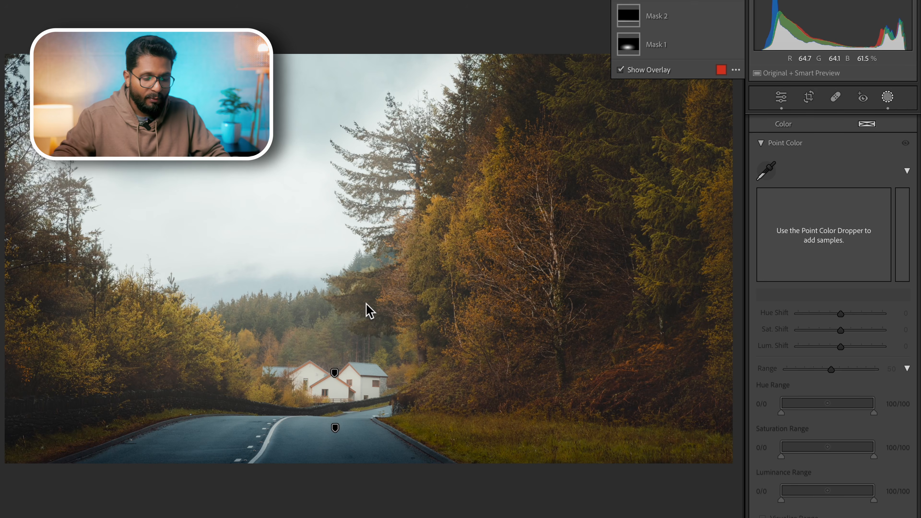
Step: Compare Mask 1's effect up close around the white houses by hiding and showing the mask
key(super+equal)
key(equal)
key(space)
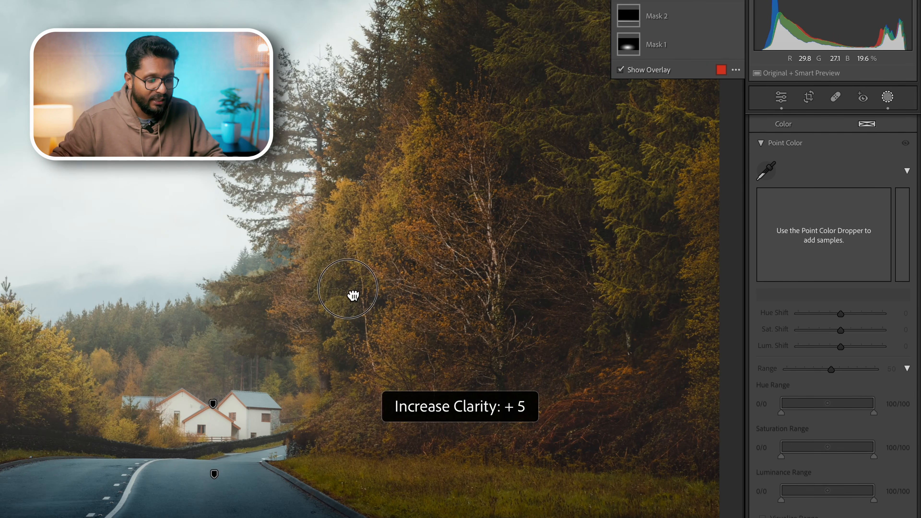
click(353, 295)
click(670, 195)
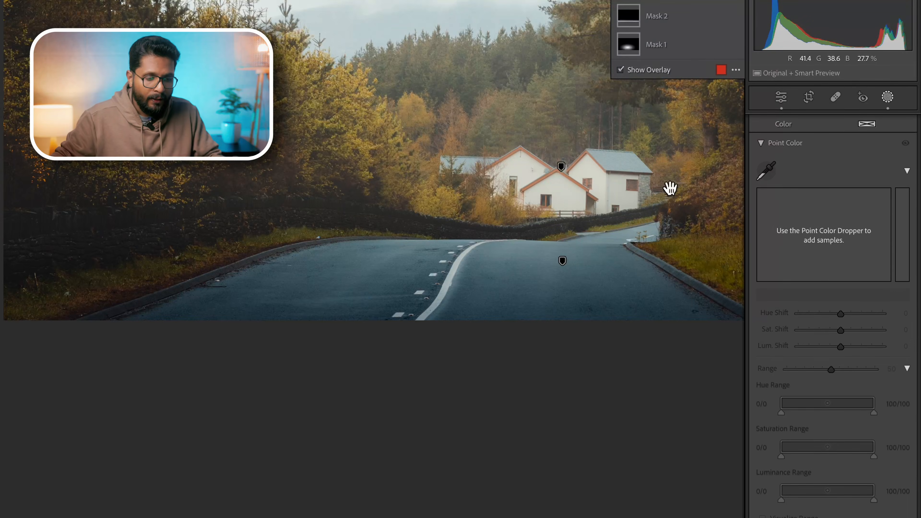
click(670, 188)
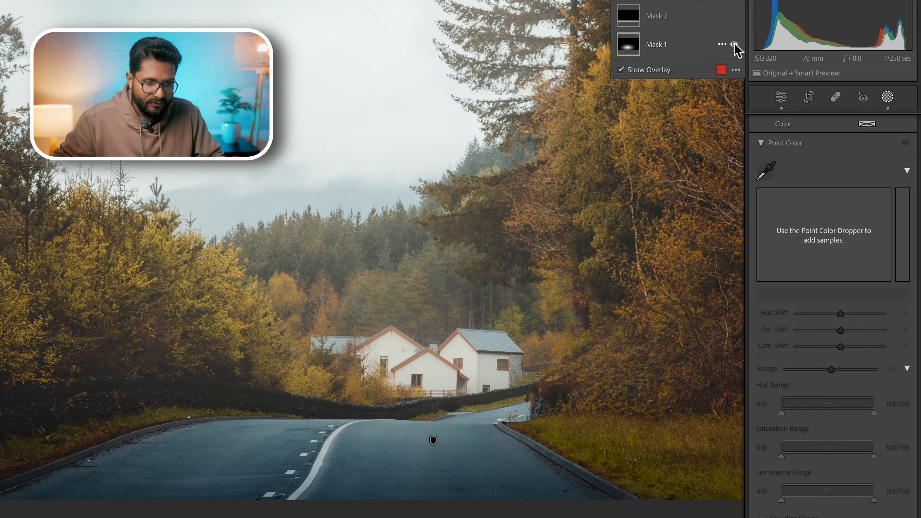
click(734, 44)
click(734, 45)
click(734, 45)
click(734, 44)
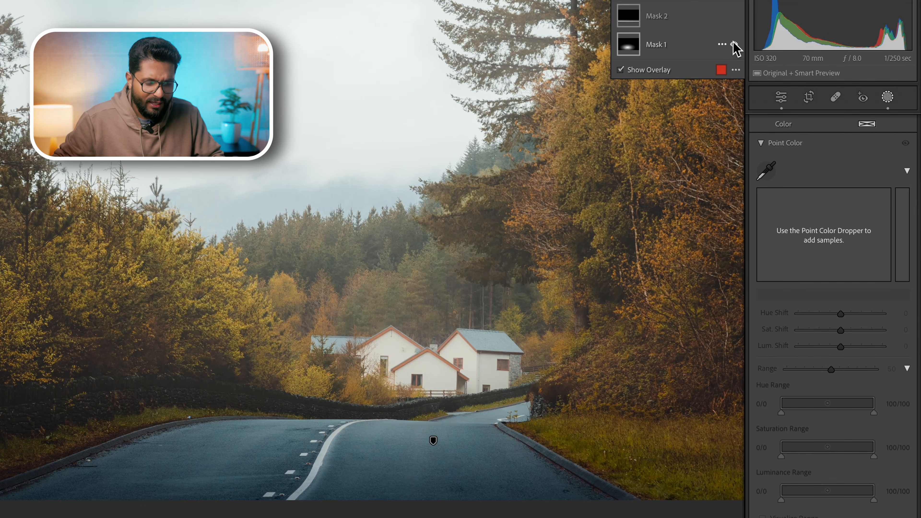
click(734, 44)
click(734, 45)
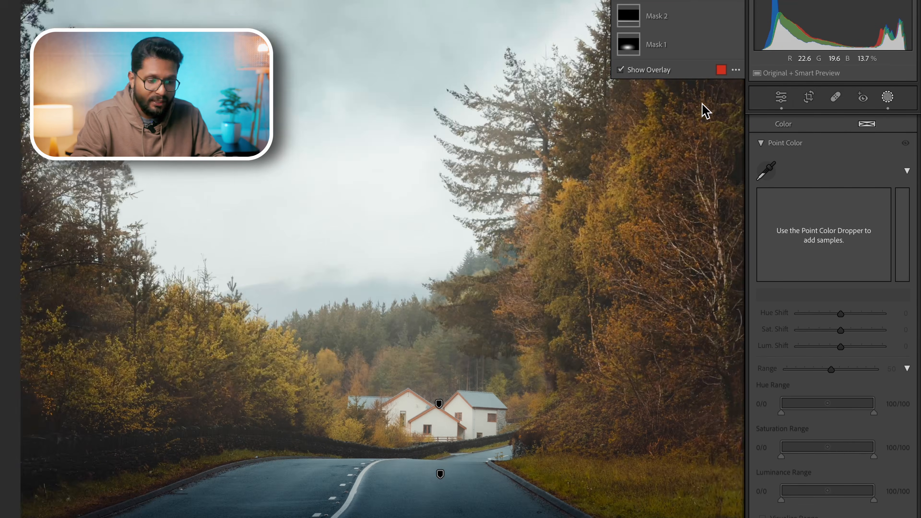
click(702, 109)
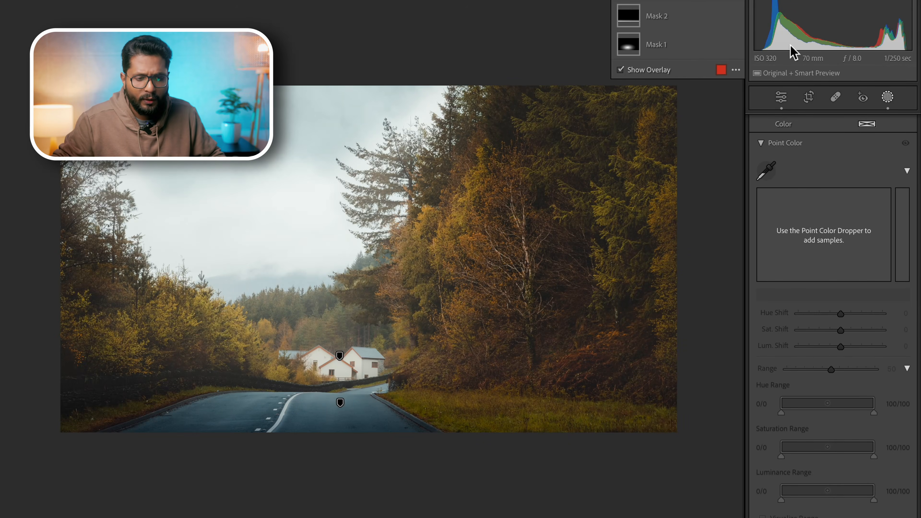
Step: Set Mask 1's Dehaze to -23 on the autumn road photo
click(636, 55)
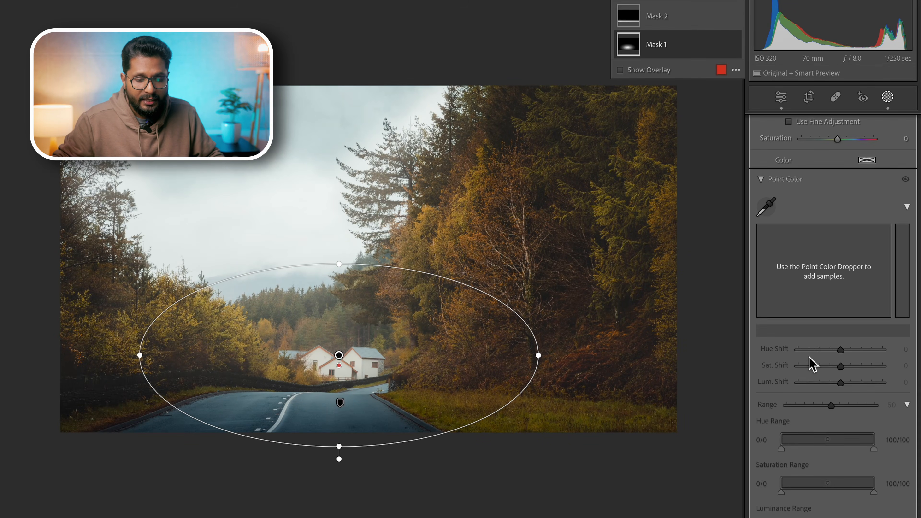
scroll(811, 365, up, 3)
scroll(811, 364, down, 5)
scroll(811, 364, down, 5)
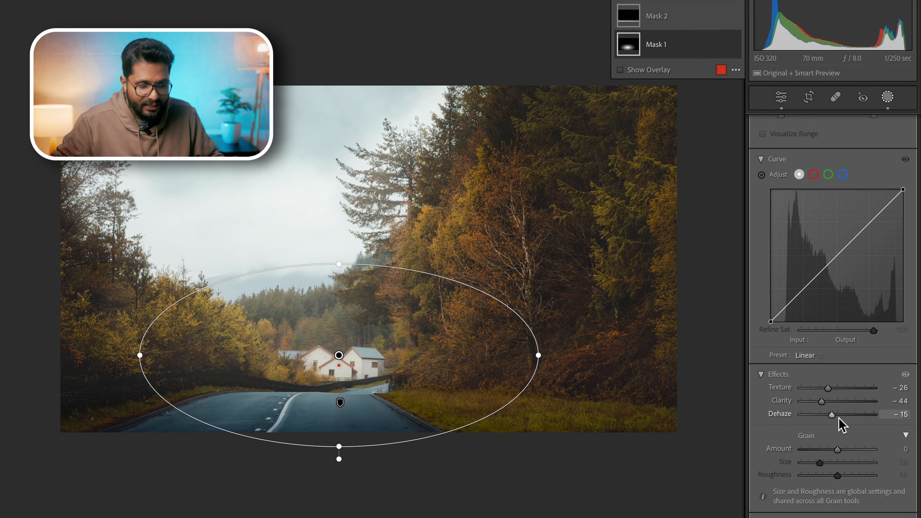
mouse_move(838, 417)
mouse_down()
mouse_move(804, 413)
mouse_move(833, 420)
mouse_up()
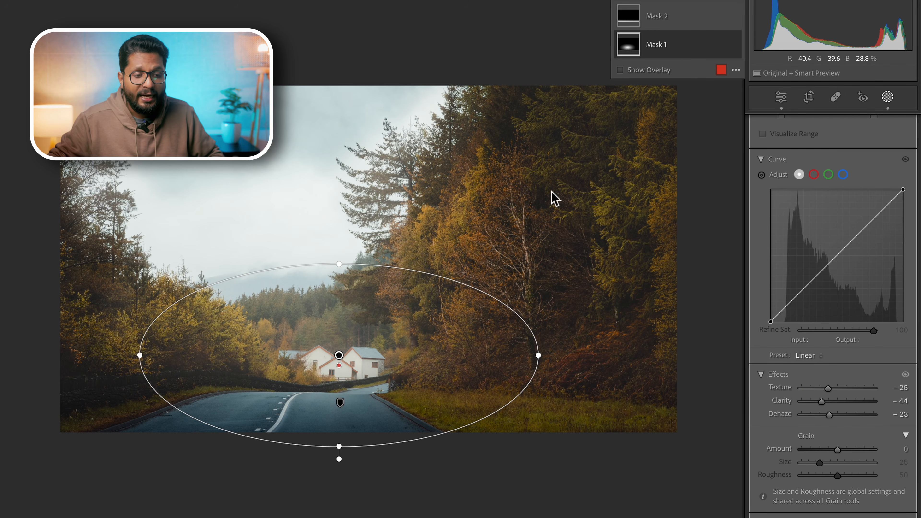
Step: Select Mask 2 on the autumn road photo and compare the foreground road with that gradient hidden and shown
click(661, 22)
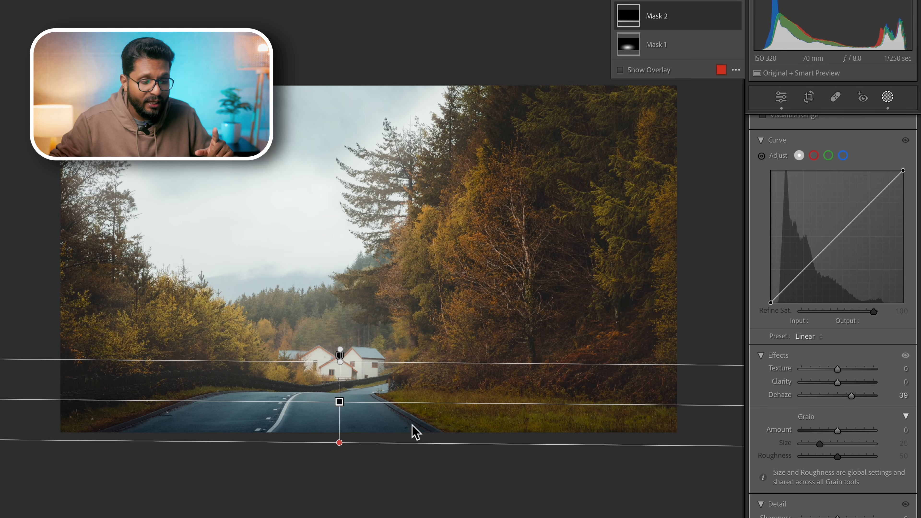
click(734, 16)
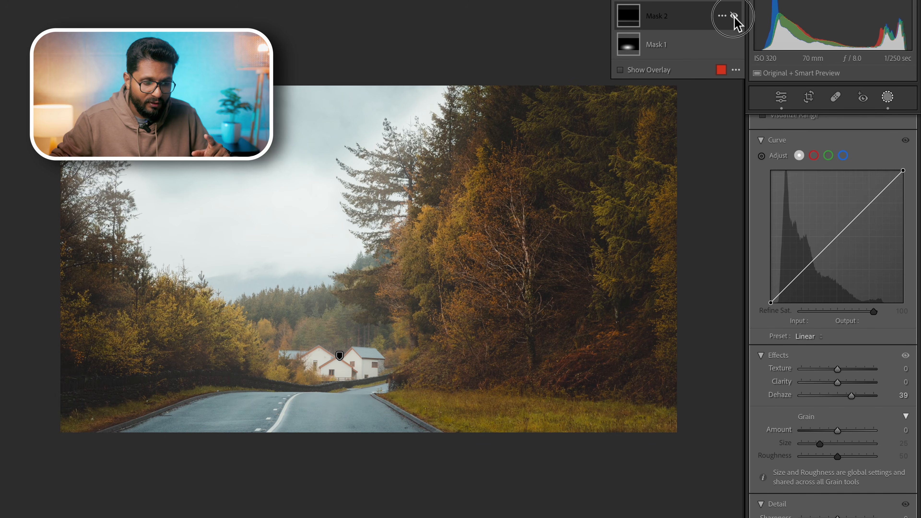
click(733, 16)
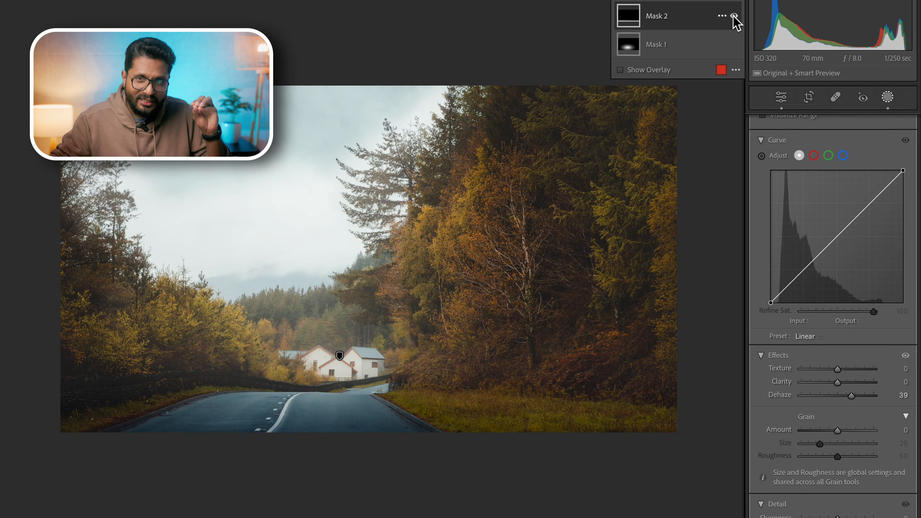
click(734, 16)
click(733, 16)
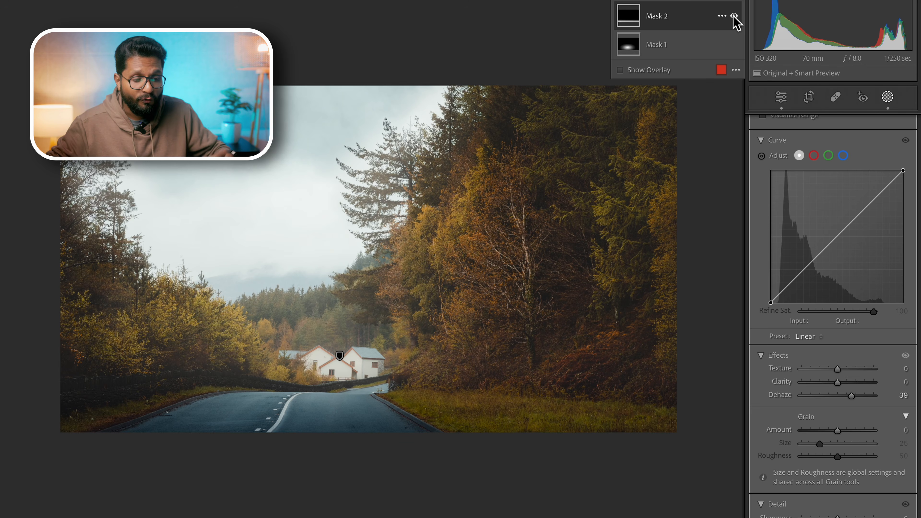
click(733, 16)
click(733, 16)
click(734, 16)
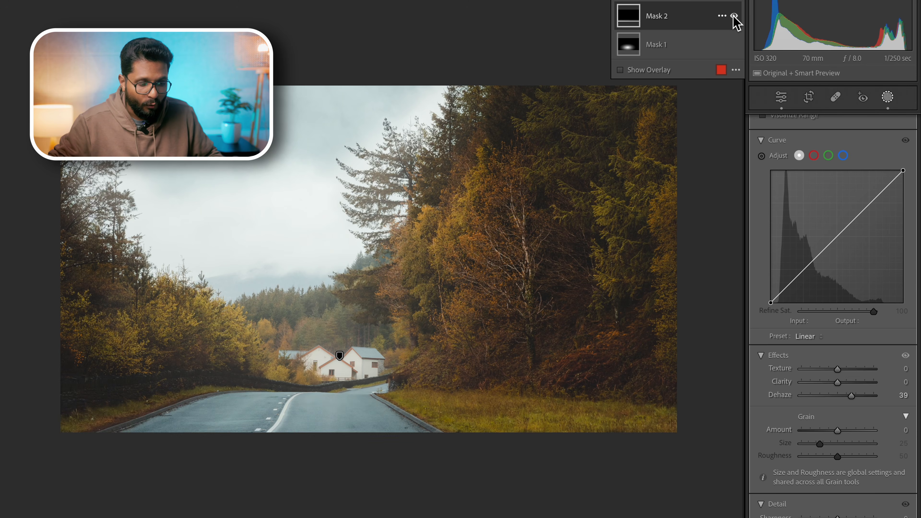
click(733, 16)
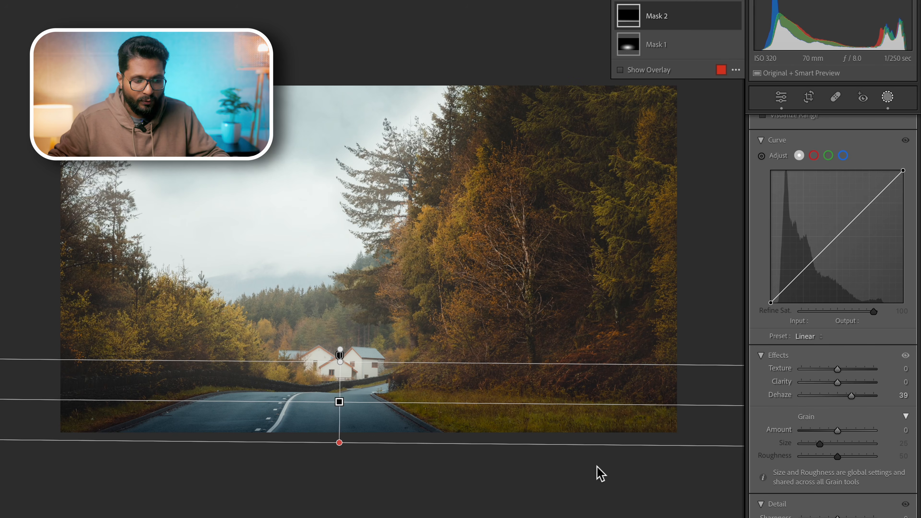
Step: Switch to the rocky stream photo and make the hidden Mask 4 and Mask 3 visible
mouse_move(541, 515)
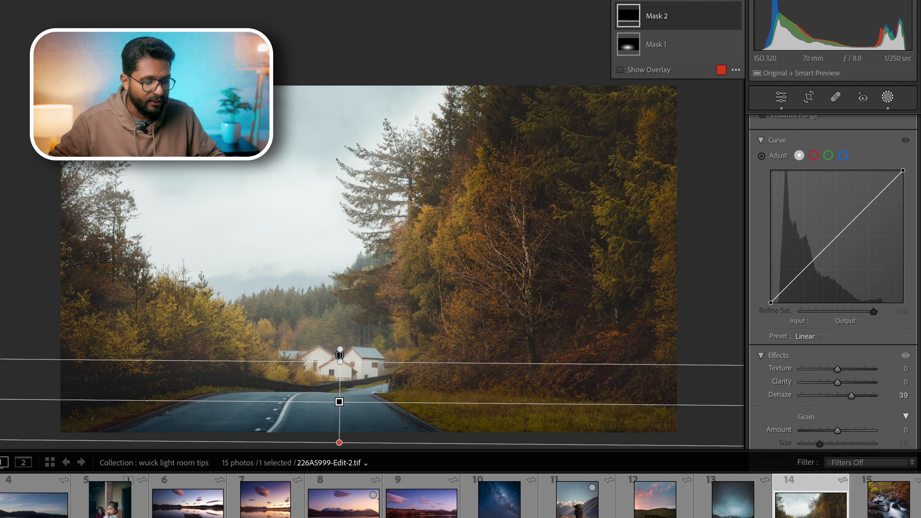
click(888, 498)
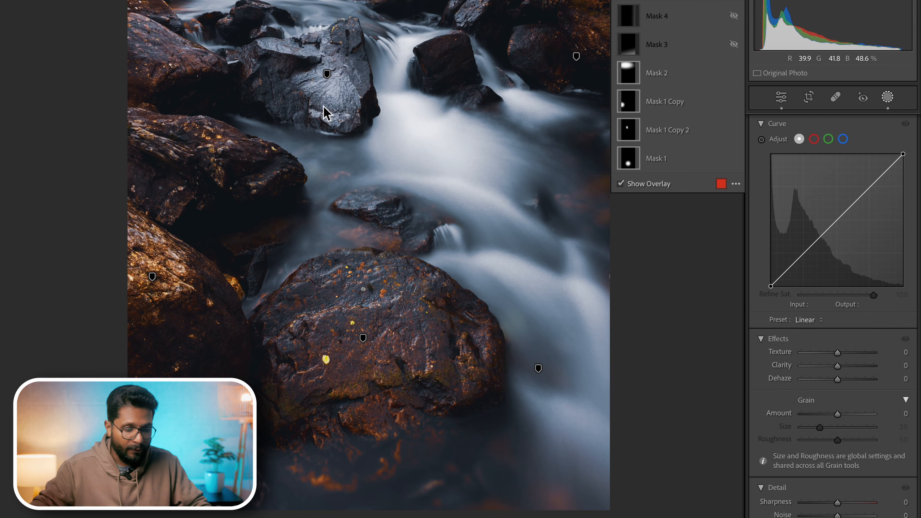
key(z)
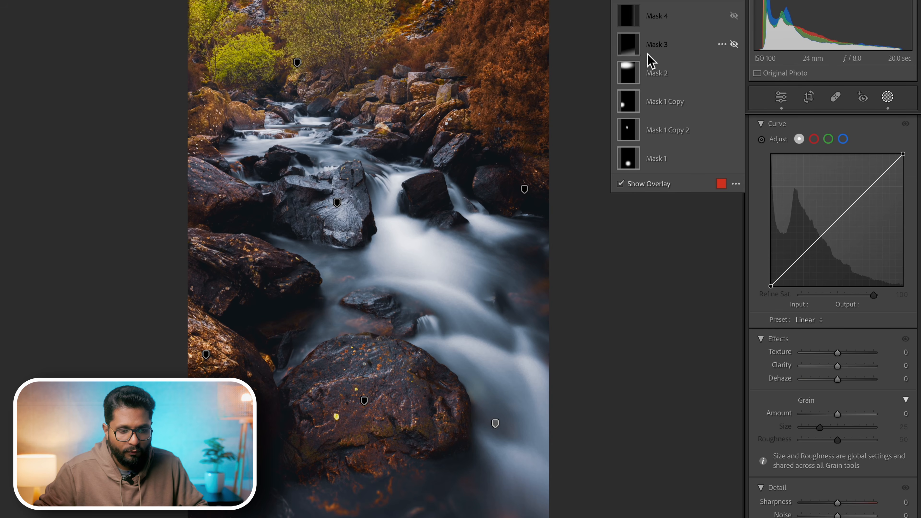
click(734, 16)
click(734, 44)
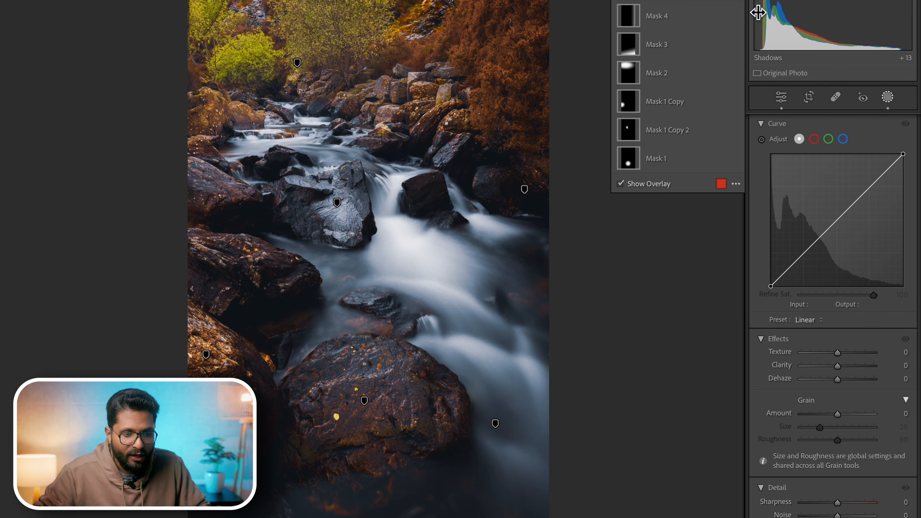
Step: Select Mask 4's linear gradient on the stream photo and compare the image with it hidden and shown
click(626, 16)
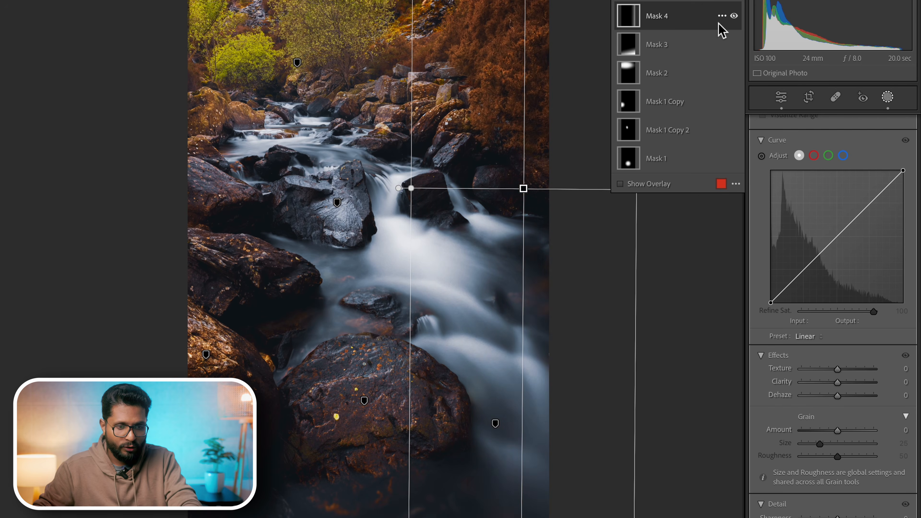
click(735, 16)
click(735, 15)
click(735, 16)
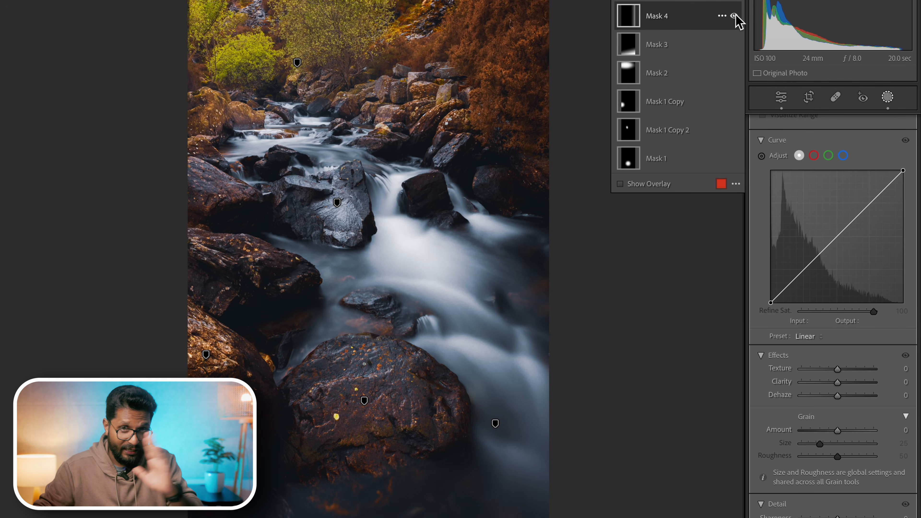
Step: Compare the stream's foreground with Mask 3 hidden and shown
click(734, 45)
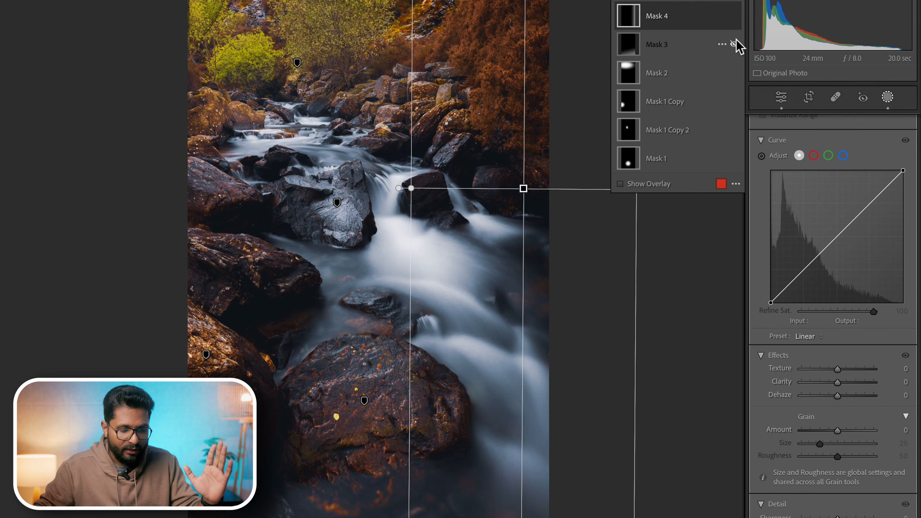
click(734, 44)
click(734, 44)
click(734, 44)
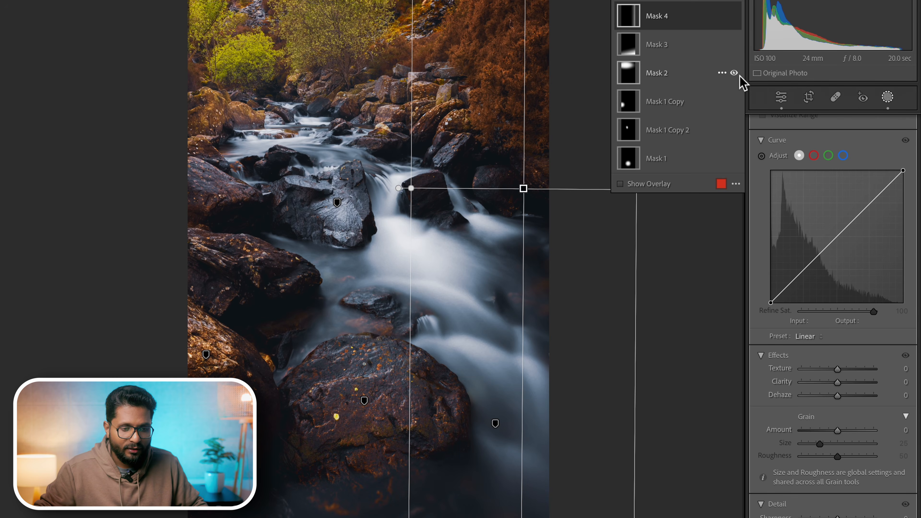
Step: Compare the trees and rocks in the stream's background with Mask 2 hidden and shown
click(734, 72)
click(734, 73)
click(734, 73)
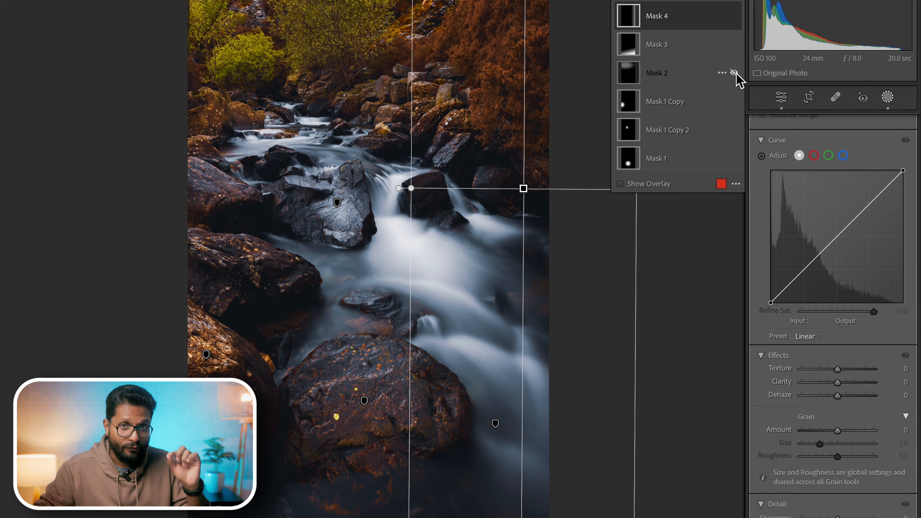
click(735, 73)
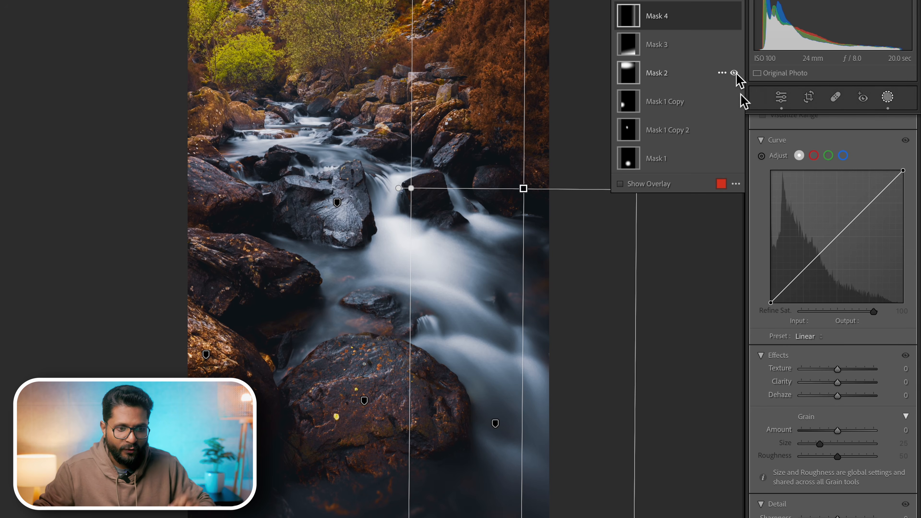
Step: Examine Mask 1 Copy's effect on the stream photo's edge rock by repeatedly hiding and showing it
click(734, 101)
click(734, 101)
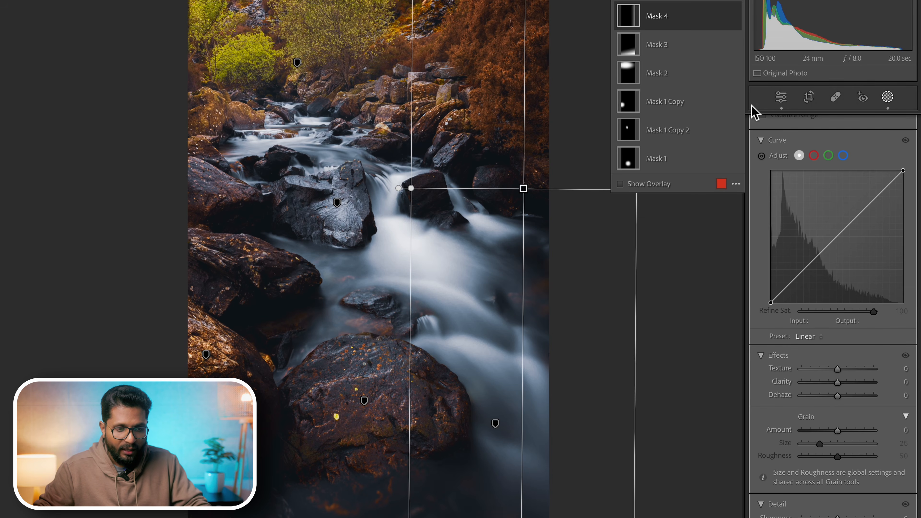
click(734, 101)
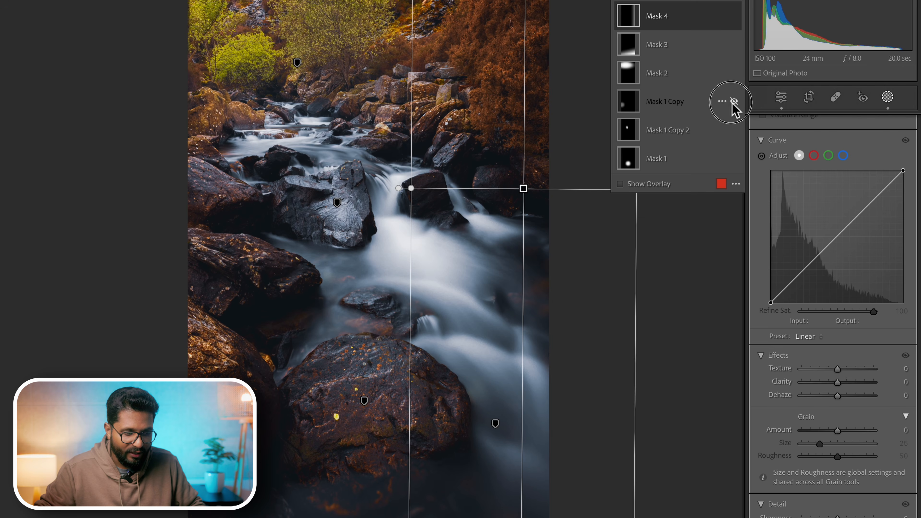
click(733, 102)
click(733, 102)
Step: Compare Mask 1 Copy 2's effect on the grey rock, leaving it and Mask 1 Copy shown
click(733, 130)
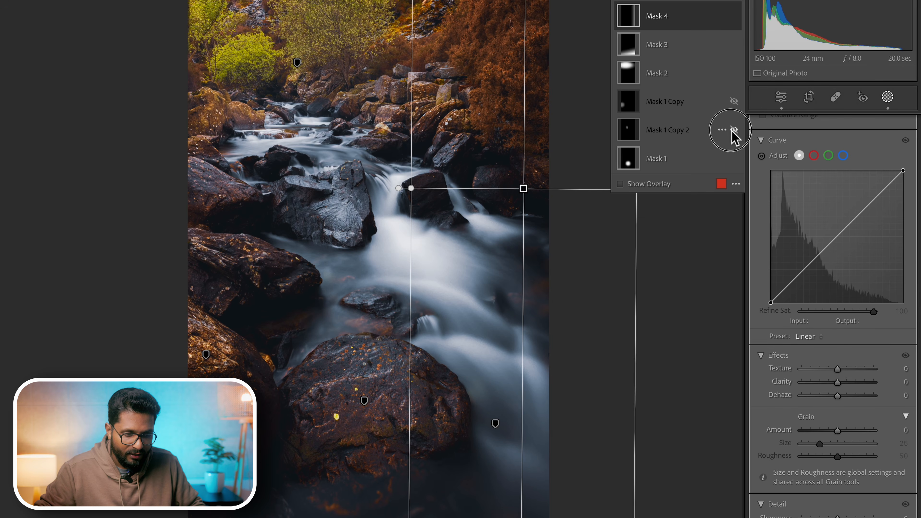
click(732, 131)
click(732, 131)
click(732, 131)
click(732, 131)
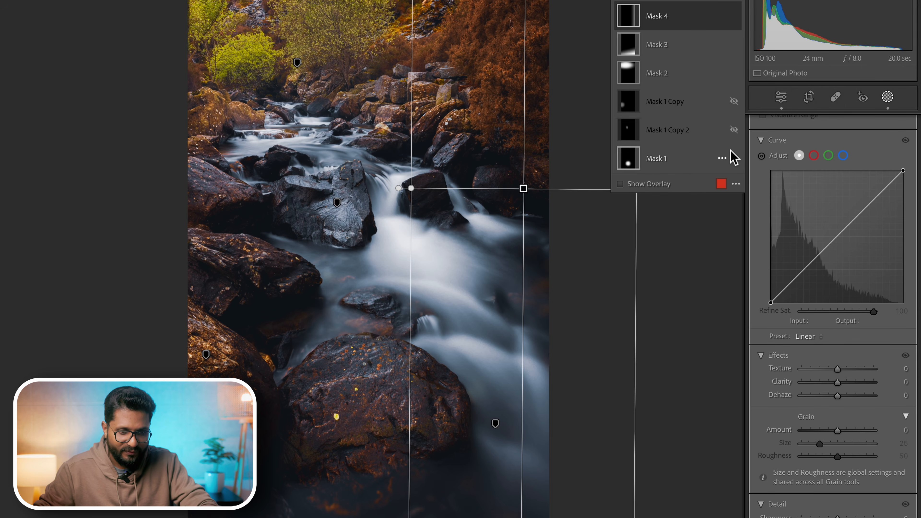
click(733, 130)
click(733, 101)
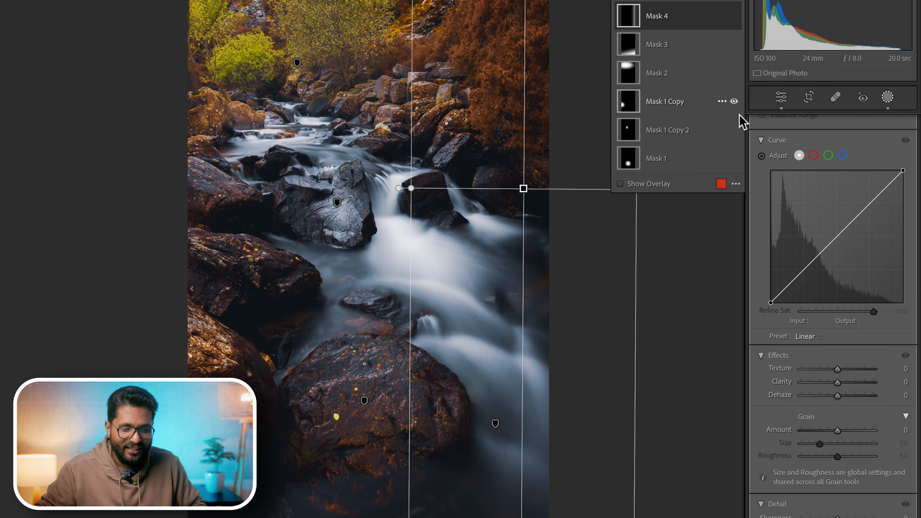
Step: Compare the large foreground rock in the stream with Mask 1 hidden and shown
click(733, 158)
click(734, 159)
click(734, 159)
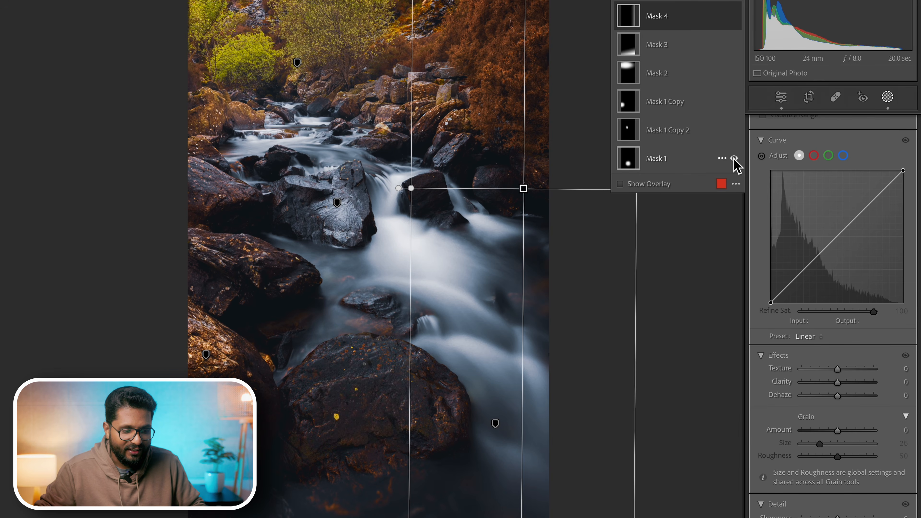
click(733, 160)
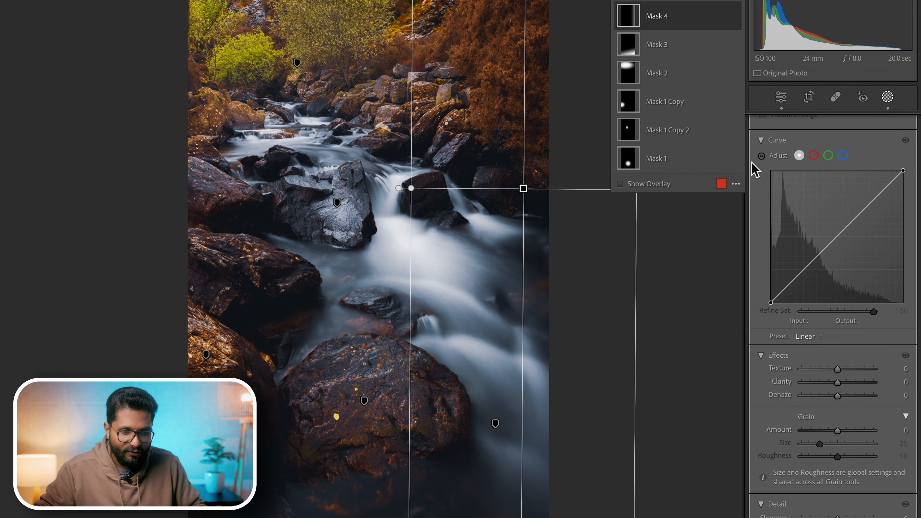
click(733, 159)
click(733, 159)
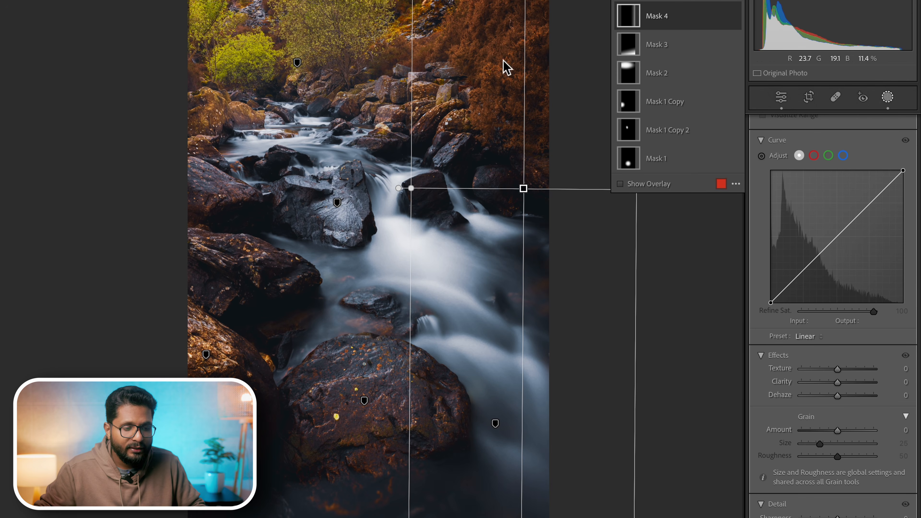
Step: Deselect the current mask and compare the stream photo with all masks hidden and shown together
click(781, 97)
click(886, 100)
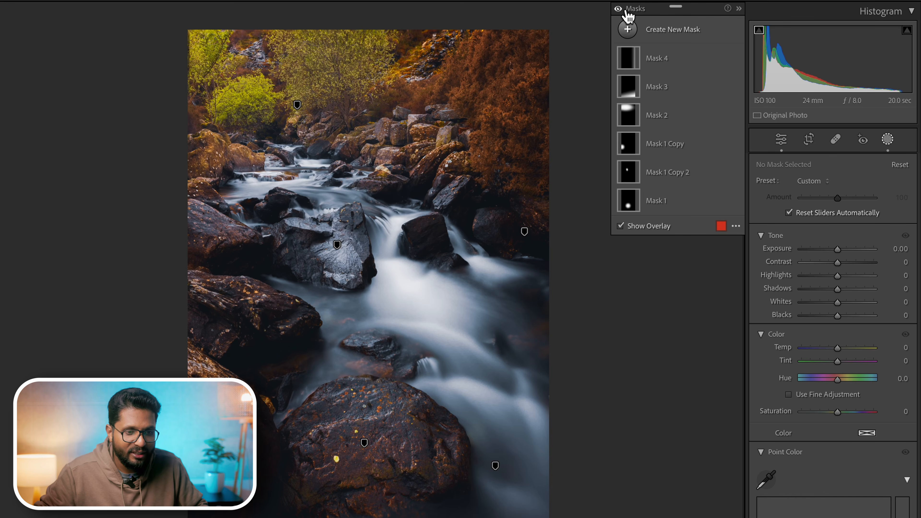
click(618, 8)
click(618, 8)
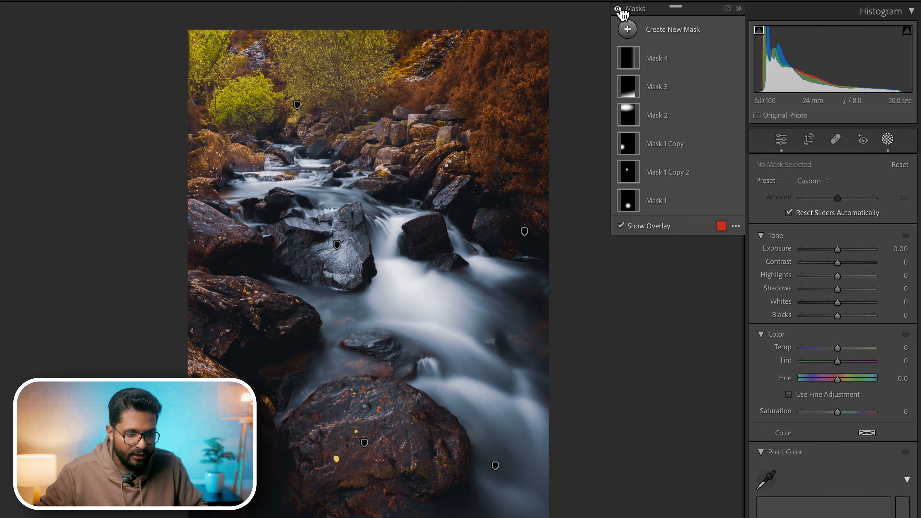
click(618, 9)
click(618, 8)
click(618, 8)
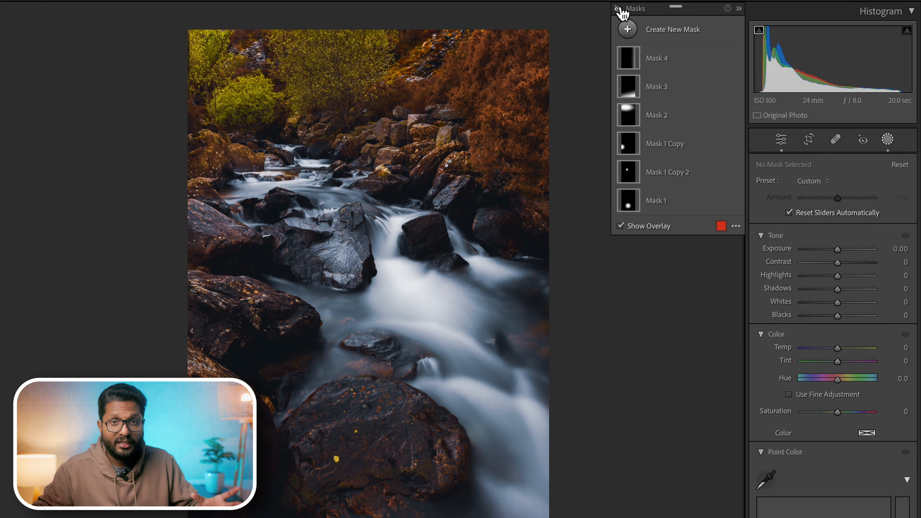
click(619, 8)
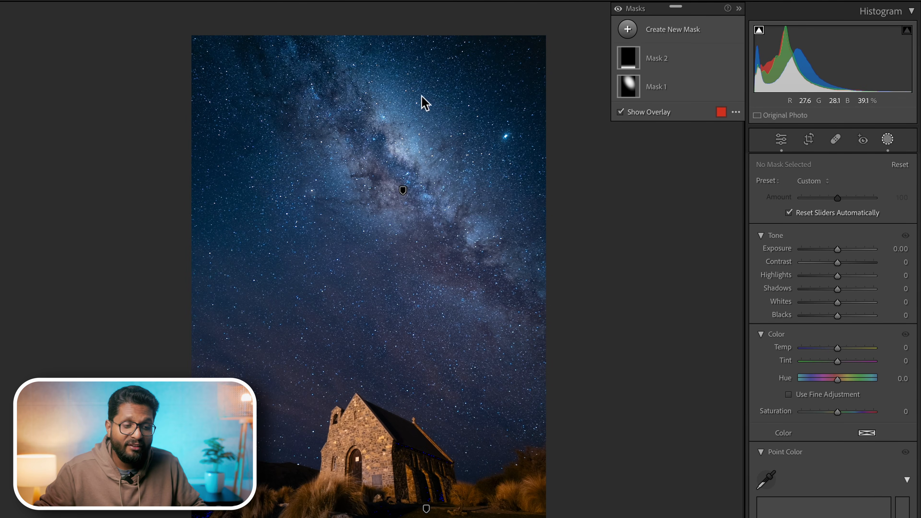
Step: Select Mask 1's radial gradient on the Milky Way photo and compare the sky with it hidden and shown
click(629, 93)
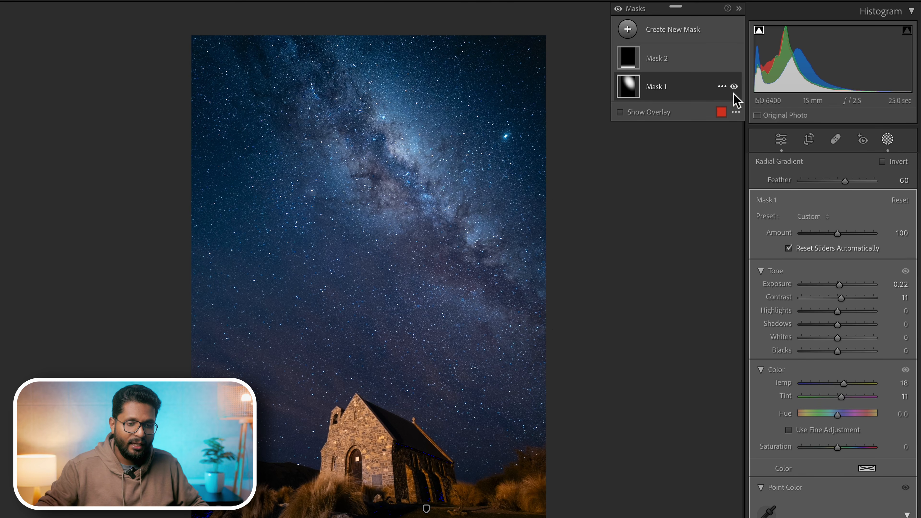
click(734, 87)
click(734, 88)
click(734, 87)
click(734, 87)
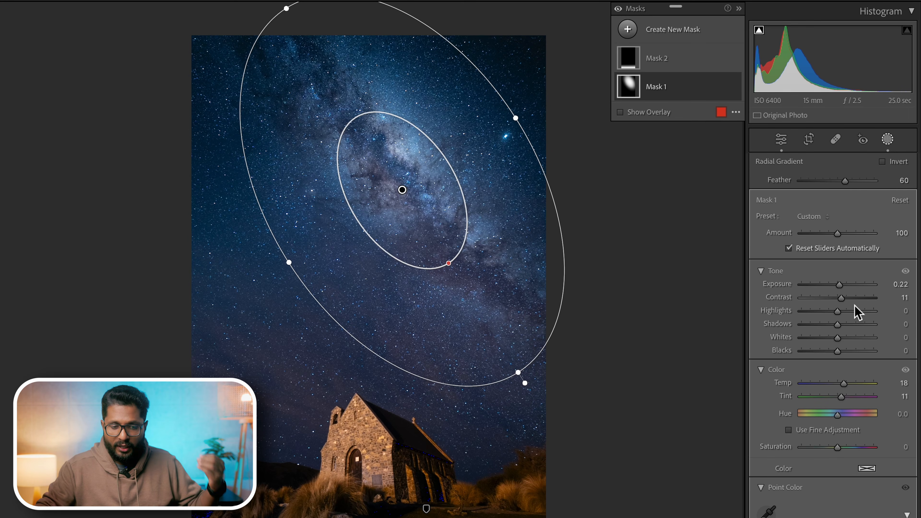
Step: Examine the Milky Way mask's tone, color, curve and effects settings
scroll(855, 312, down, 10)
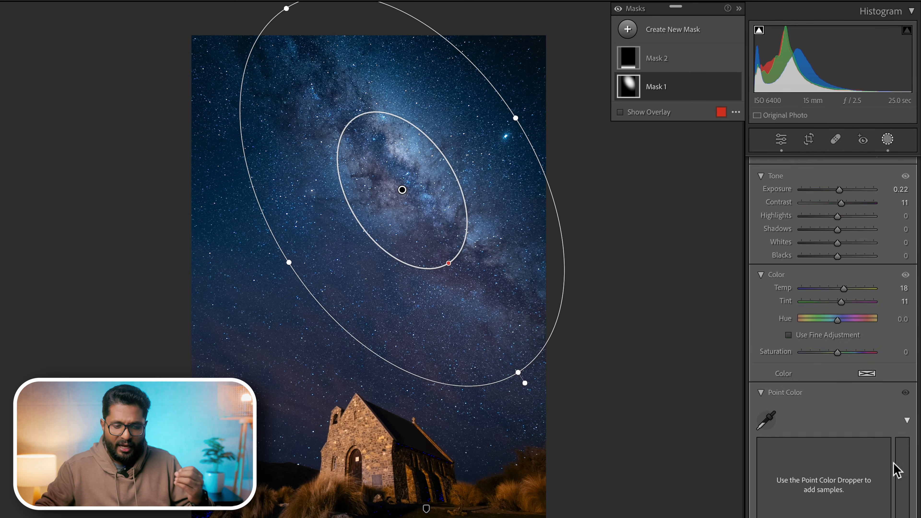
scroll(895, 470, down, 6)
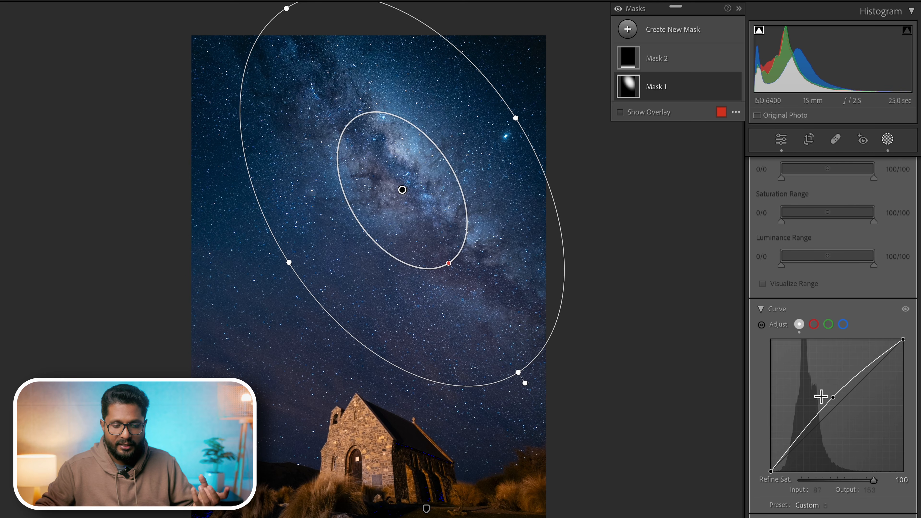
scroll(788, 469, down, 3)
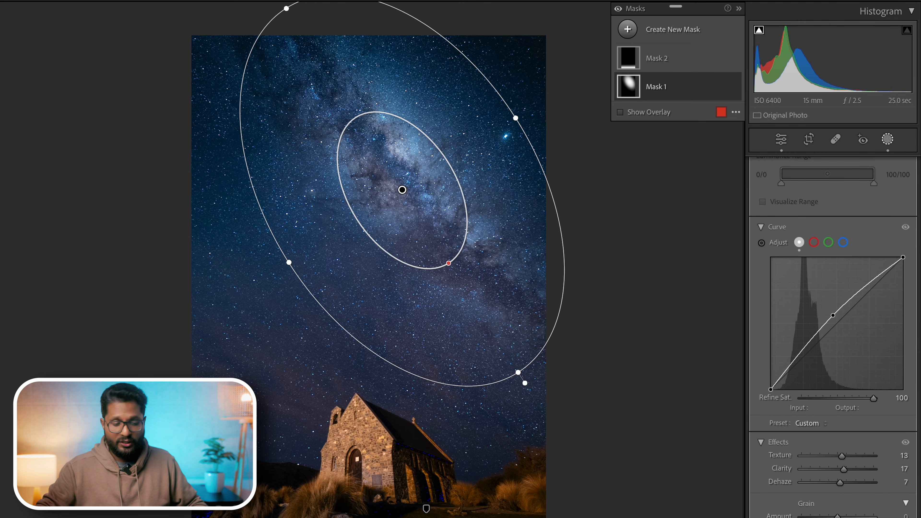
Step: Open the portrait of the photographer by the lake and compare it with Mask 1 hidden and shown
mouse_move(425, 508)
click(576, 517)
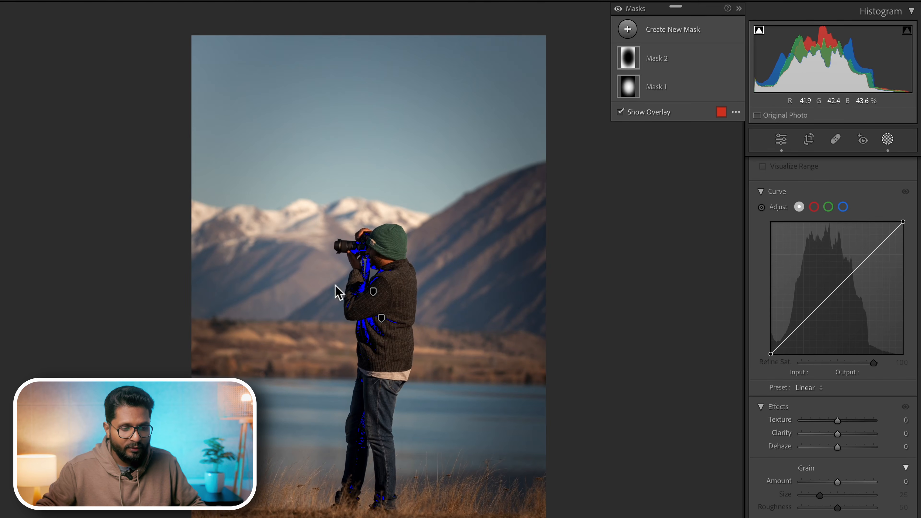
click(734, 87)
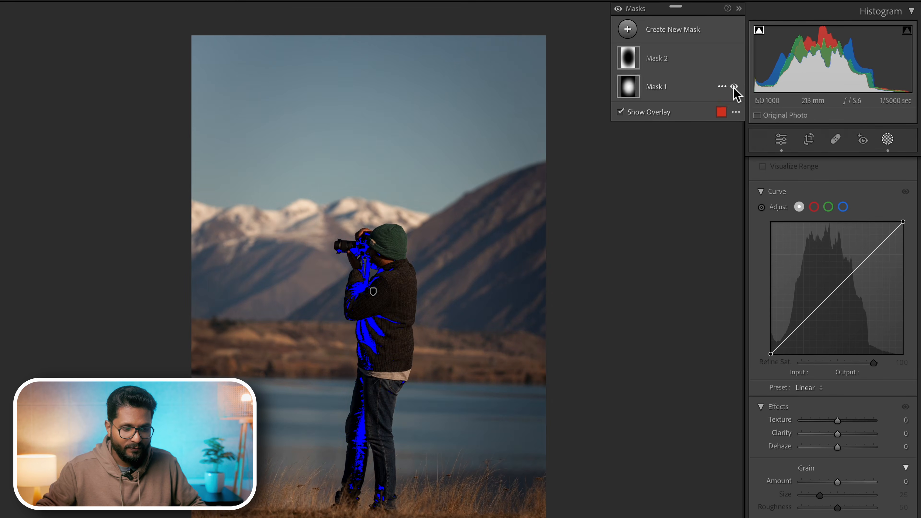
click(734, 87)
click(734, 87)
click(734, 87)
click(734, 87)
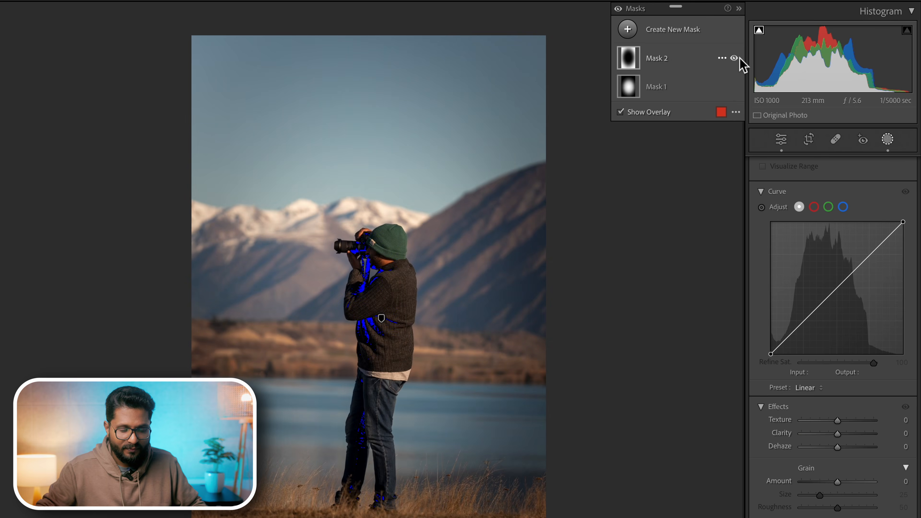
Step: Compare the background around the photographer with Mask 2 hidden and shown
click(734, 58)
click(734, 58)
click(734, 58)
click(735, 58)
click(734, 58)
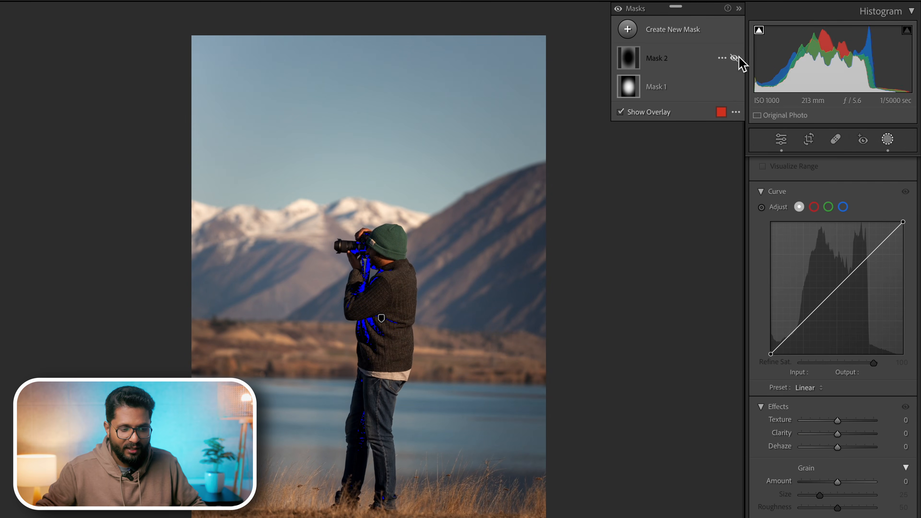
right_click(738, 58)
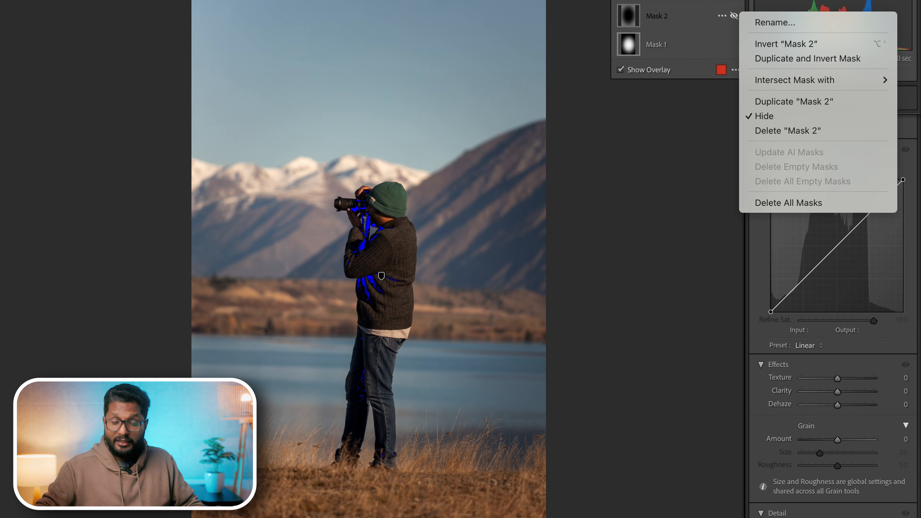
key(Escape)
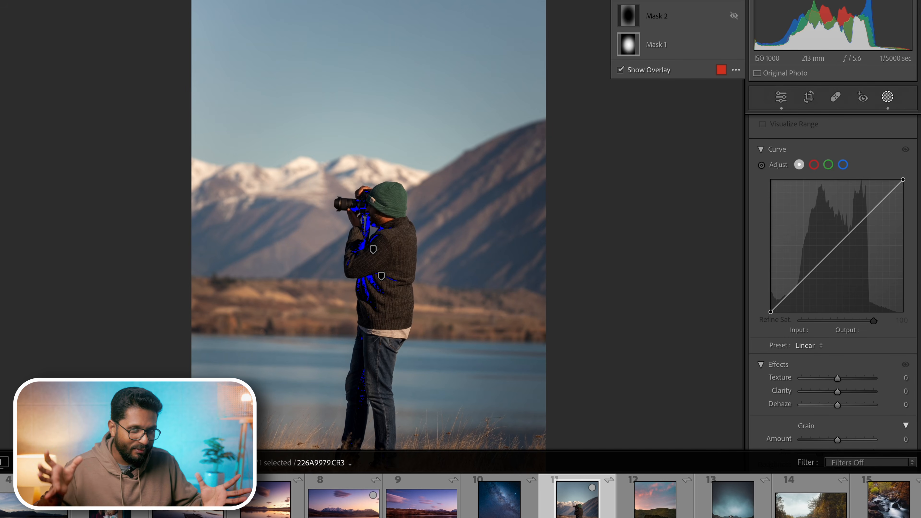
Step: Open the sunset lake and mountains photo and inspect Mask 1's radial gradient over the glowing horizon
click(343, 499)
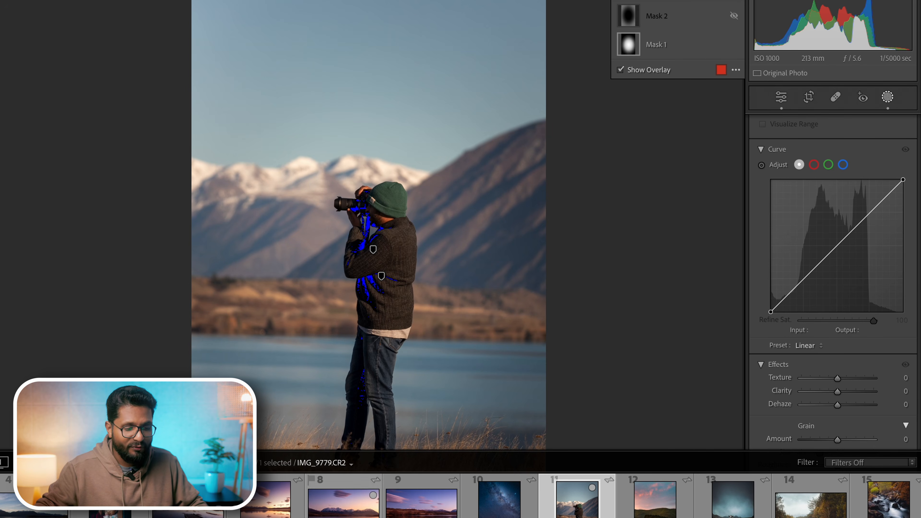
click(568, 267)
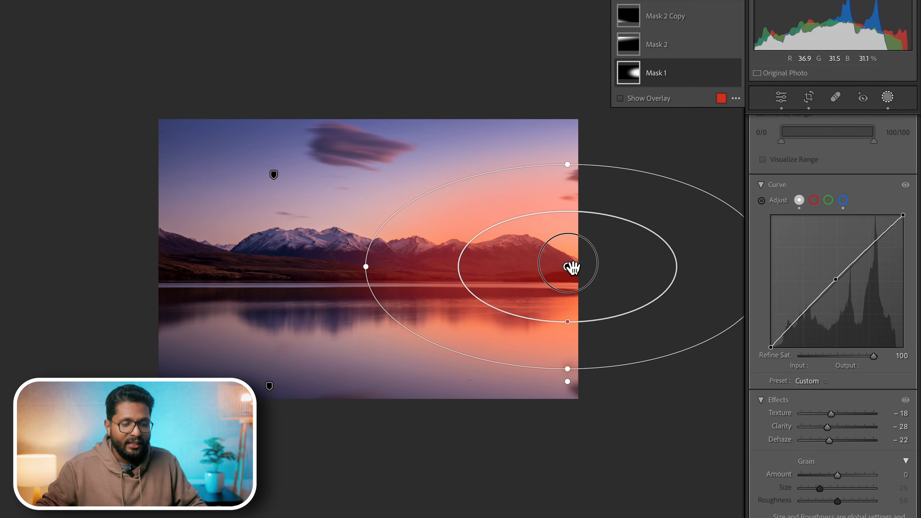
mouse_move(575, 270)
mouse_down()
mouse_move(624, 517)
mouse_move(592, 290)
mouse_move(458, 257)
mouse_move(261, 255)
mouse_move(588, 277)
mouse_move(470, 249)
mouse_move(304, 240)
mouse_move(581, 268)
mouse_move(571, 255)
mouse_up()
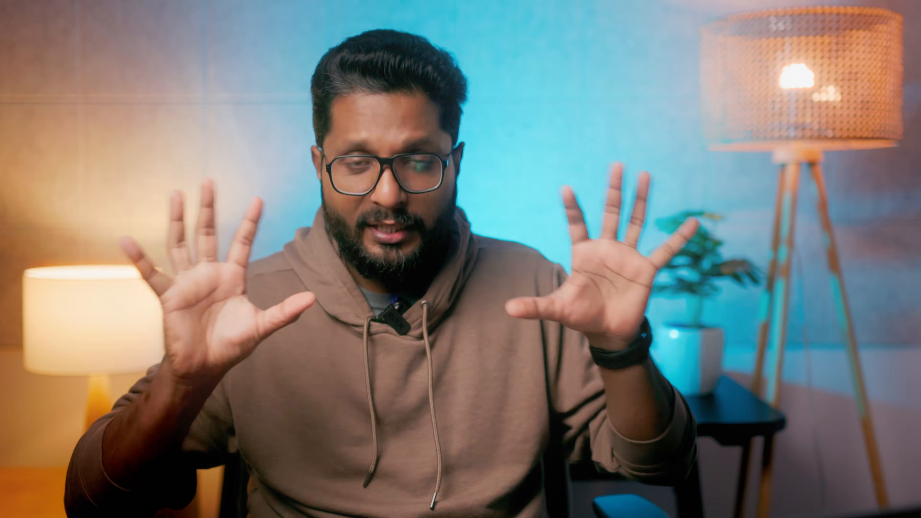